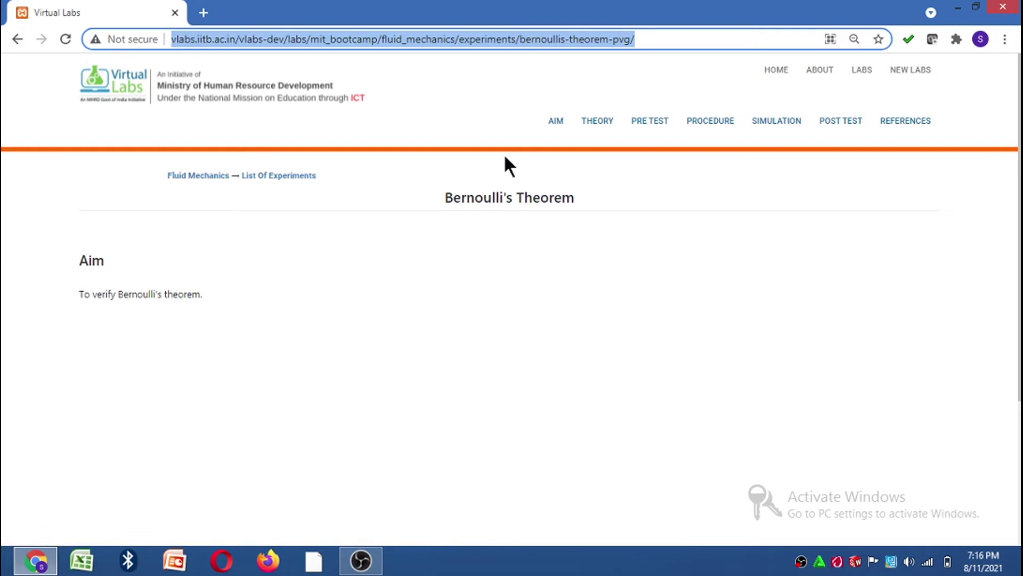
Step: Show the aim of the Bernoulli's Theorem experiment via its AIM tab
{"action": "left_click", "coordinate": [556, 130]}
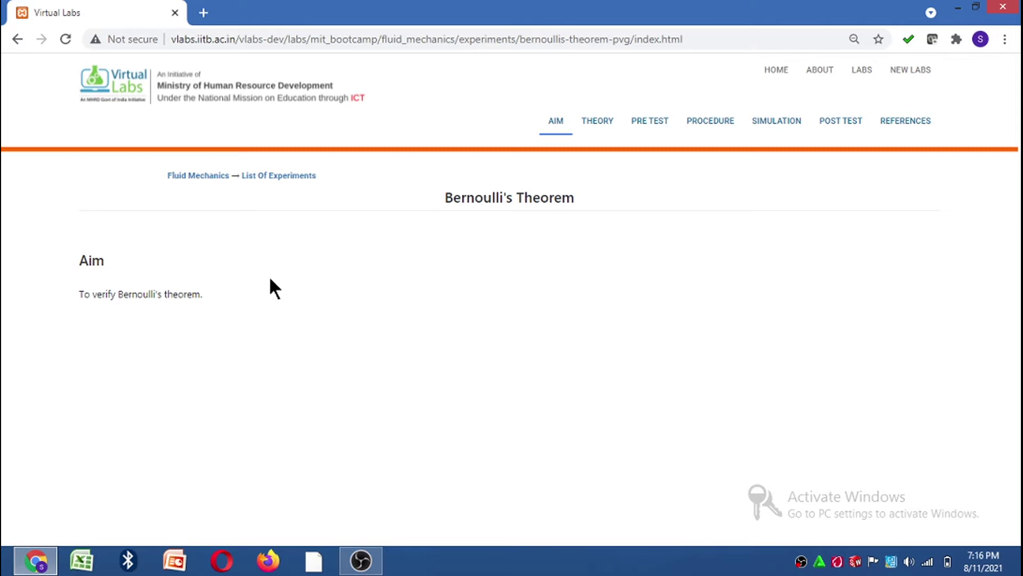
Step: Display the Bernoulli's theorem THEORY page and scroll down through it
{"action": "left_click", "coordinate": [596, 124]}
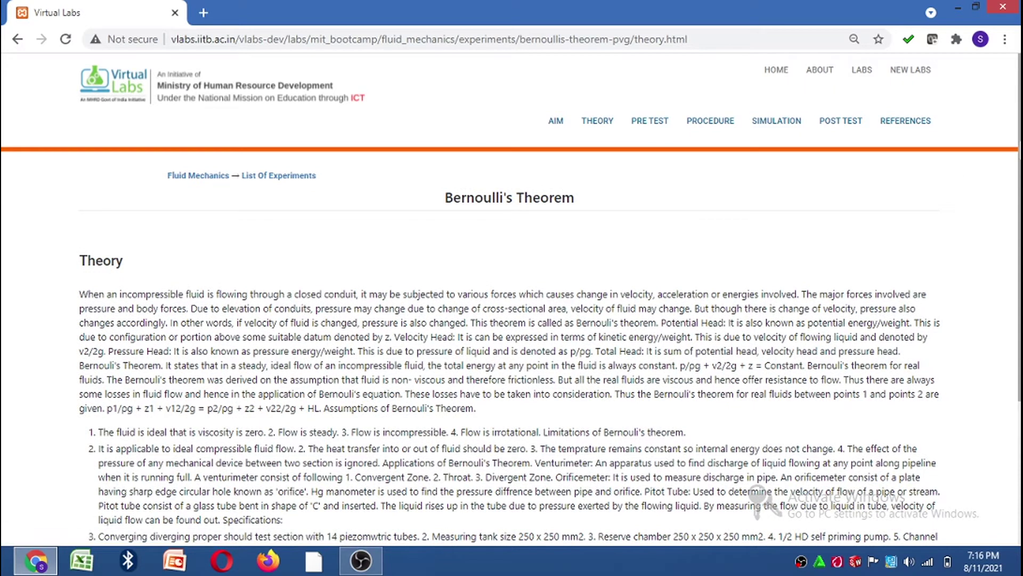
{"action": "left_click_drag", "start_coordinate": [1020, 137], "coordinate": [1020, 226]}
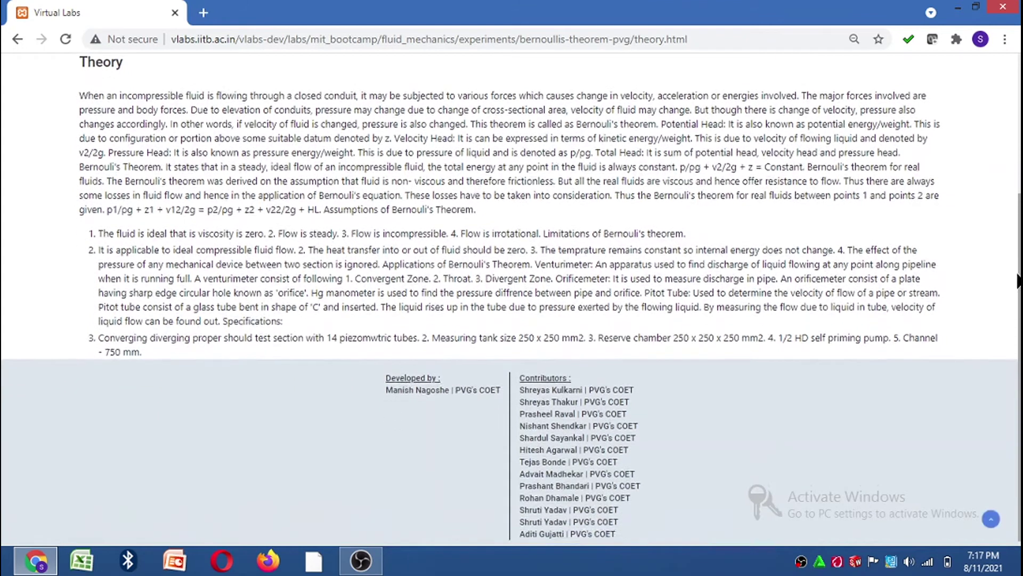
{"action": "left_click_drag", "start_coordinate": [1020, 226], "coordinate": [1018, 282]}
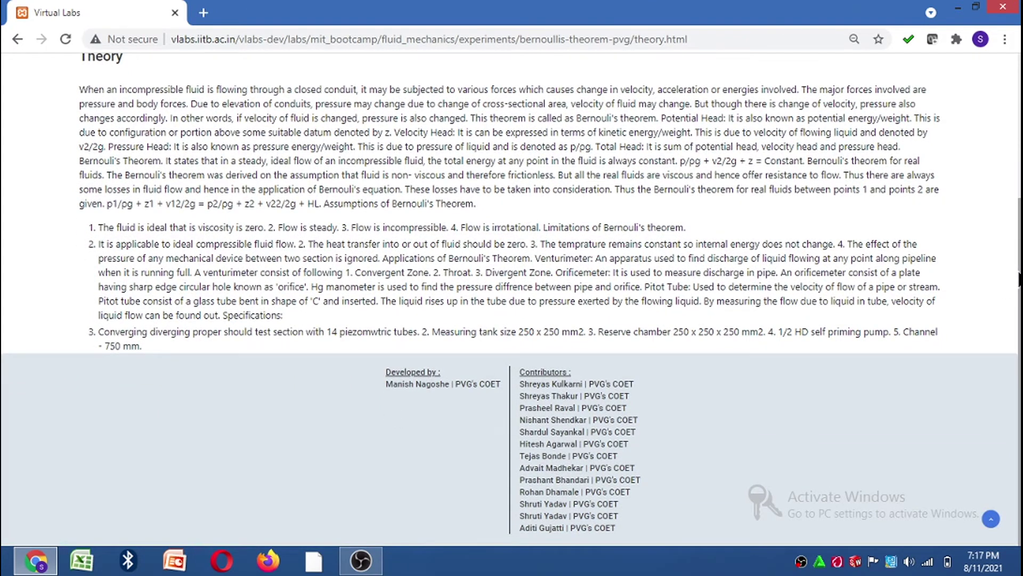
{"action": "left_click_drag", "start_coordinate": [1019, 282], "coordinate": [1019, 239]}
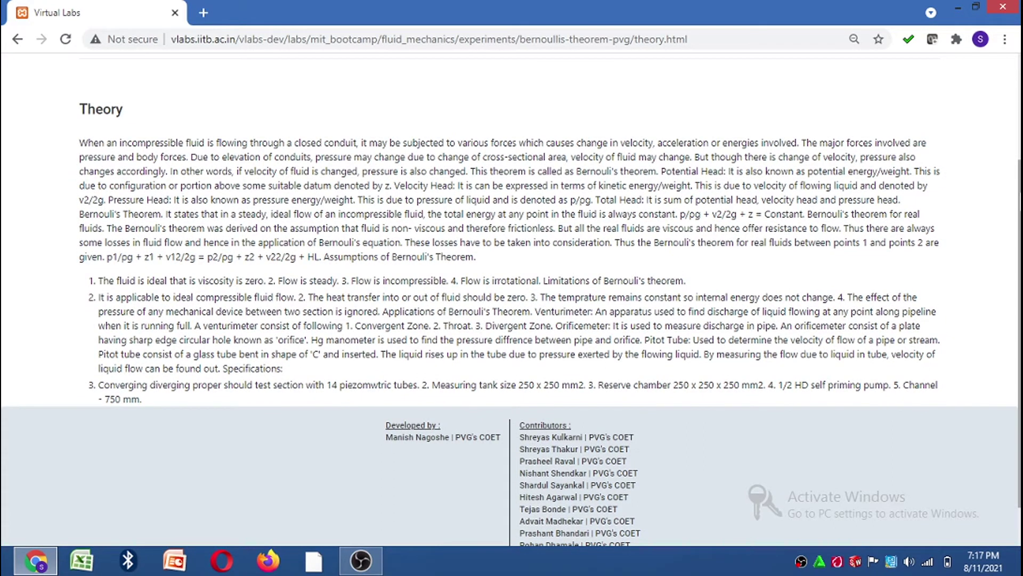
{"action": "mouse_move", "coordinate": [1019, 240]}
{"action": "left_mouse_down"}
{"action": "mouse_move", "coordinate": [1020, 206]}
{"action": "mouse_move", "coordinate": [1019, 260]}
{"action": "left_mouse_up"}
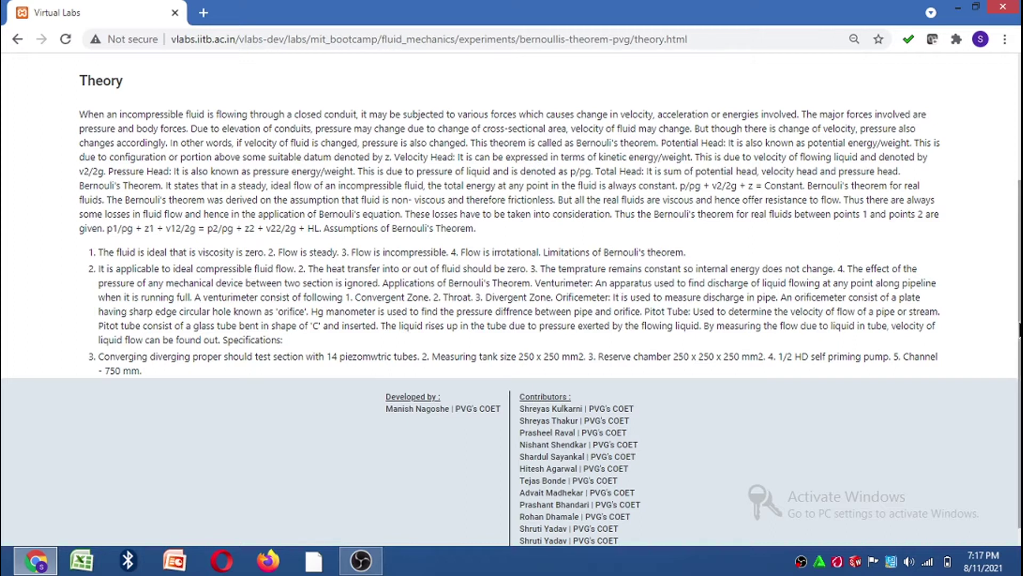
{"action": "left_click_drag", "start_coordinate": [1021, 332], "coordinate": [1021, 308]}
{"action": "scroll", "coordinate": [511, 304], "scroll_direction": "up", "scroll_amount": 2}
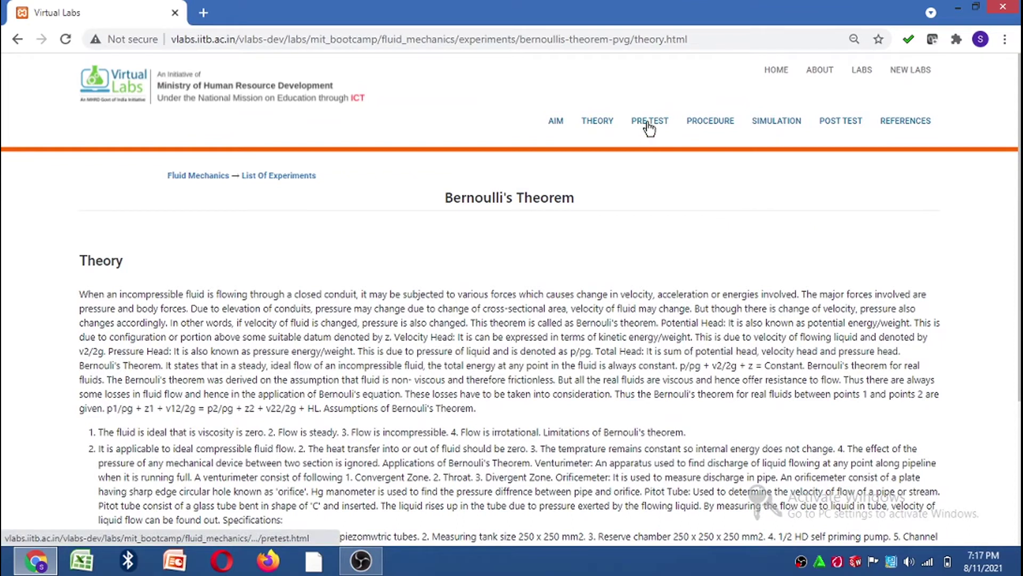
Step: Start the pre-test, answering Both A and B, Fluid Dynamics and Daniel Bernoulli
{"action": "left_click", "coordinate": [649, 129]}
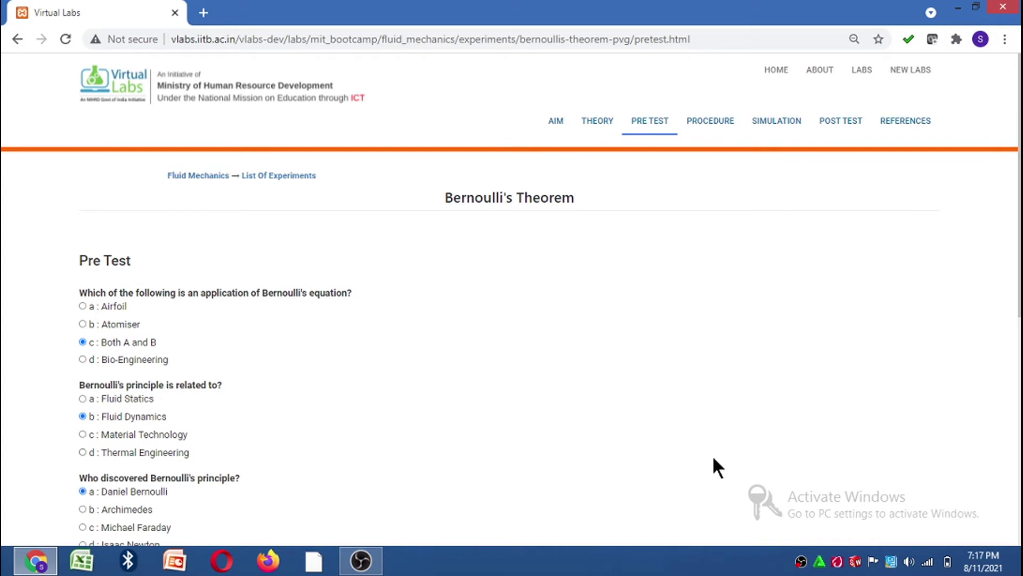
{"action": "key", "text": "Down"}
{"action": "key", "text": "Down"}
{"action": "key", "text": "Up"}
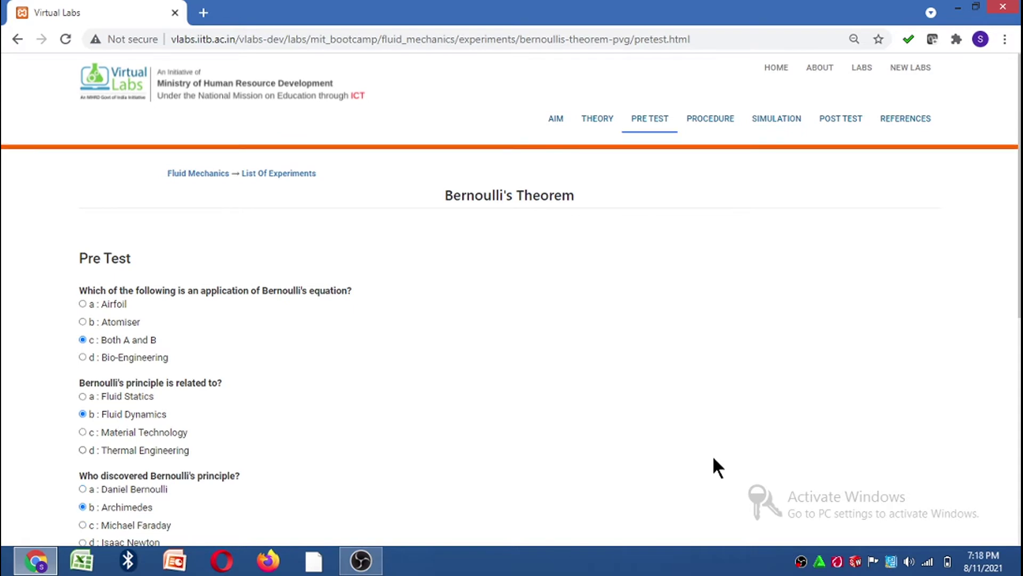
{"action": "key", "text": "Up"}
{"action": "mouse_move", "coordinate": [708, 140]}
{"action": "left_mouse_down"}
{"action": "mouse_move", "coordinate": [733, 120]}
{"action": "mouse_move", "coordinate": [703, 138]}
{"action": "left_mouse_up"}
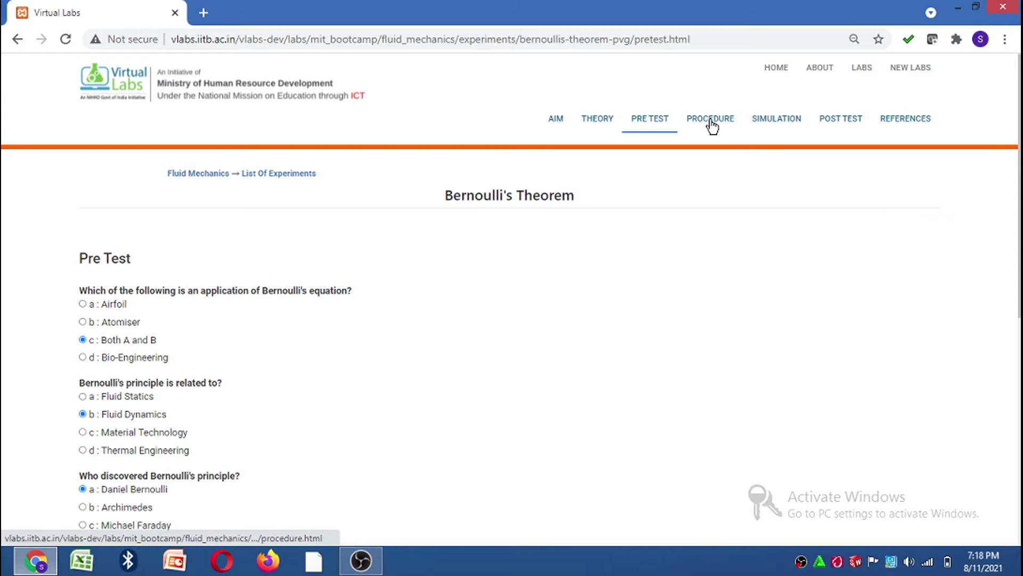
Step: Read the PROCEDURE steps and bring up the SIMULATION page
{"action": "left_click", "coordinate": [709, 120]}
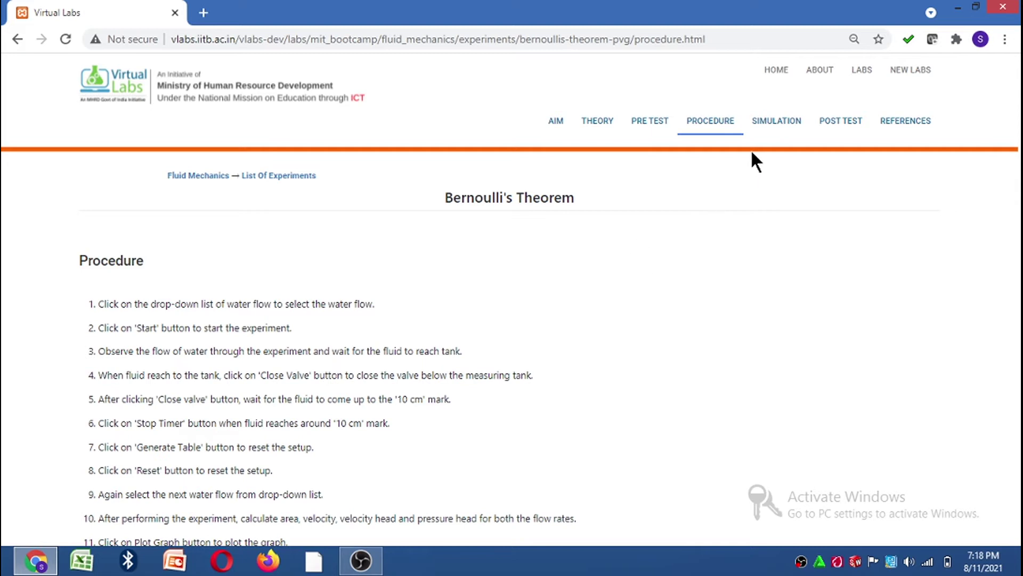
{"action": "left_click", "coordinate": [776, 122]}
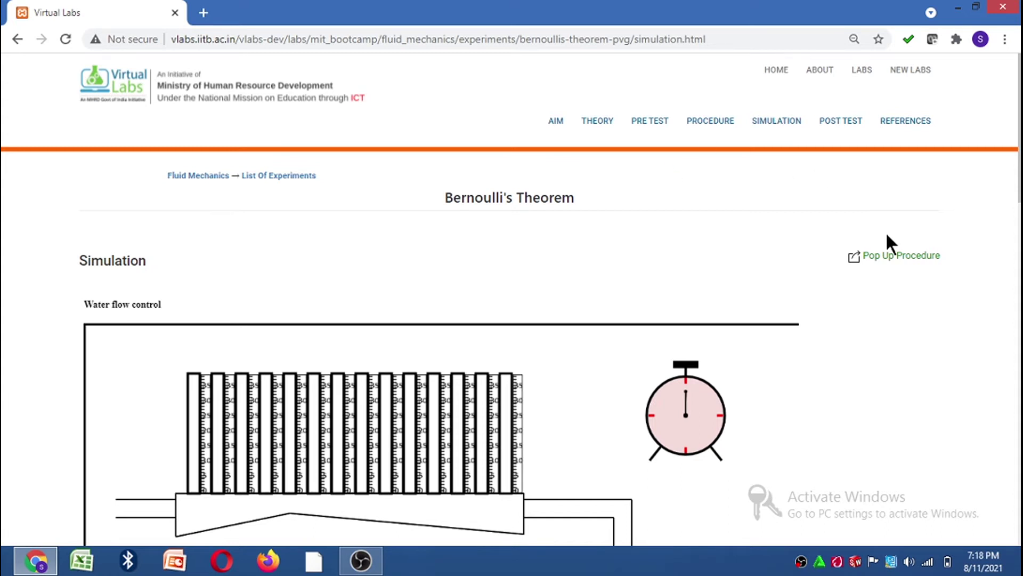
{"action": "scroll", "coordinate": [888, 236], "scroll_direction": "down", "scroll_amount": 4}
{"action": "scroll", "coordinate": [890, 244], "scroll_direction": "down", "scroll_amount": 3}
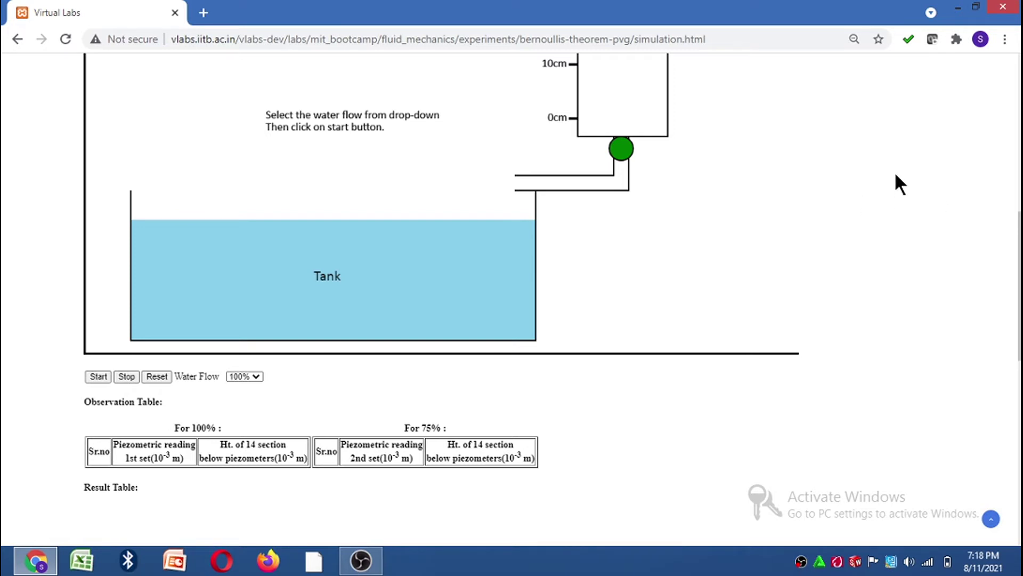
Step: Zoom the page out two levels and clear the text selection so everything fits
{"action": "key", "text": "ctrl+minus"}
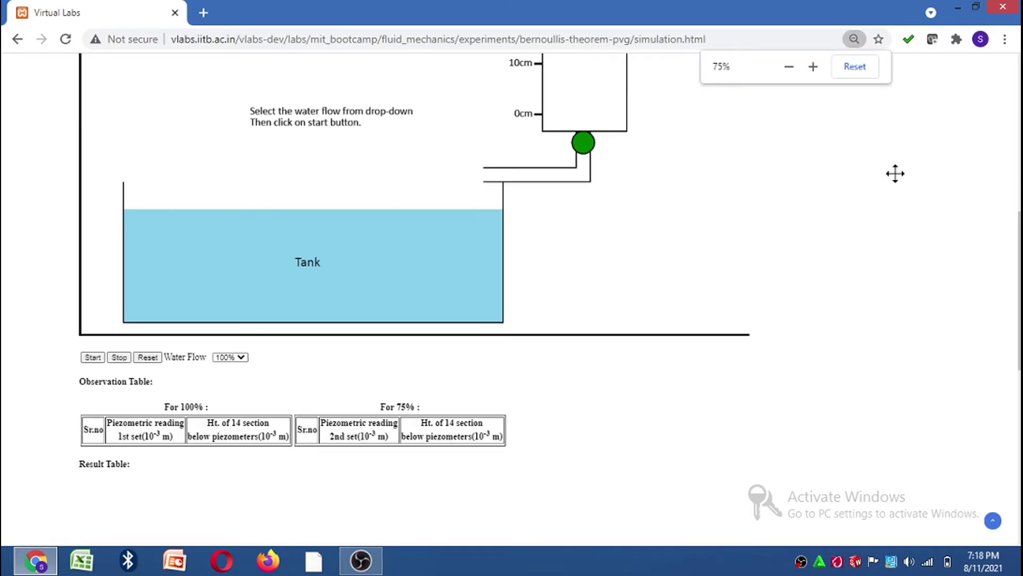
{"action": "key", "text": "ctrl+minus"}
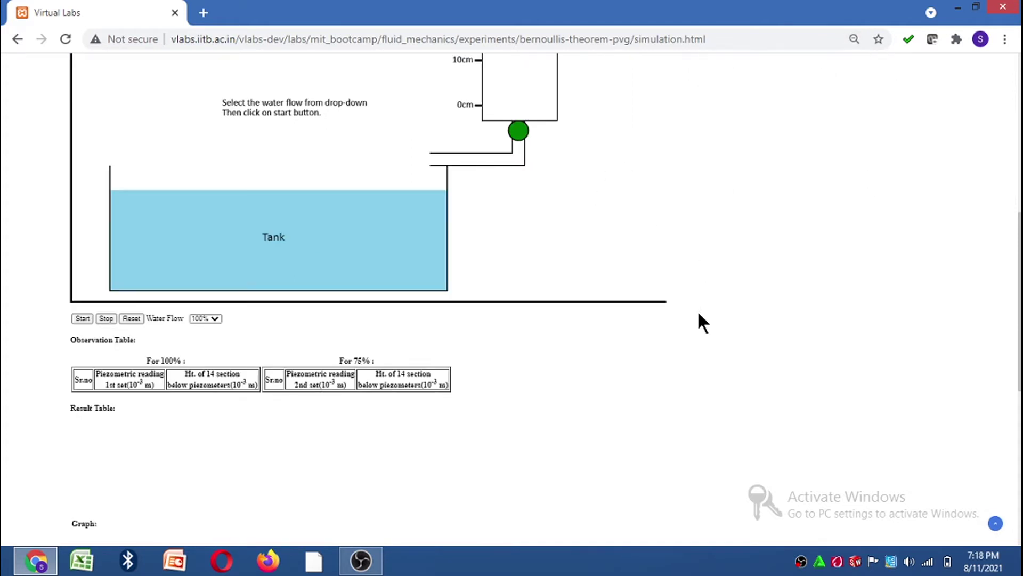
{"action": "key", "text": "ctrl+a"}
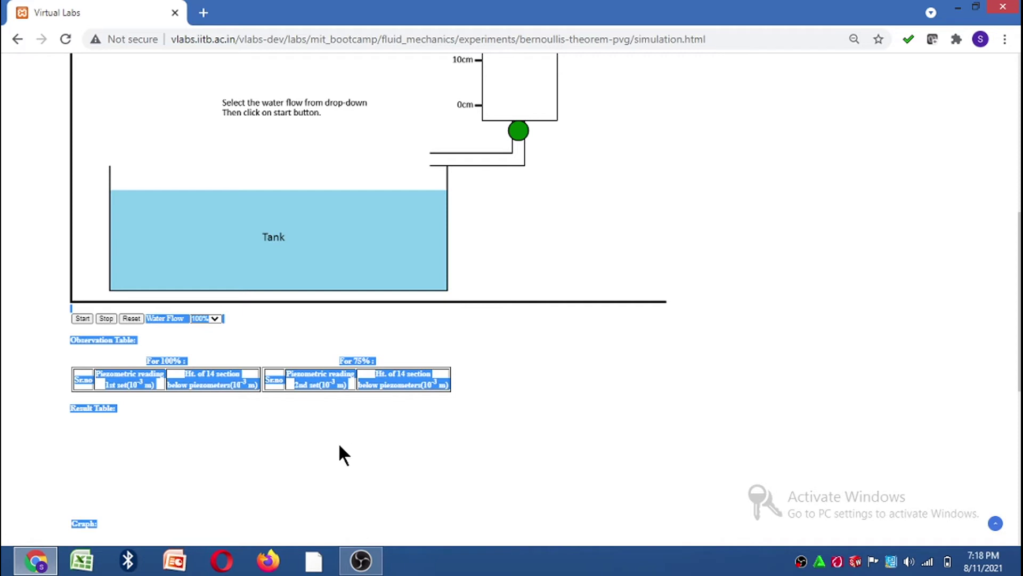
{"action": "left_click", "coordinate": [201, 474]}
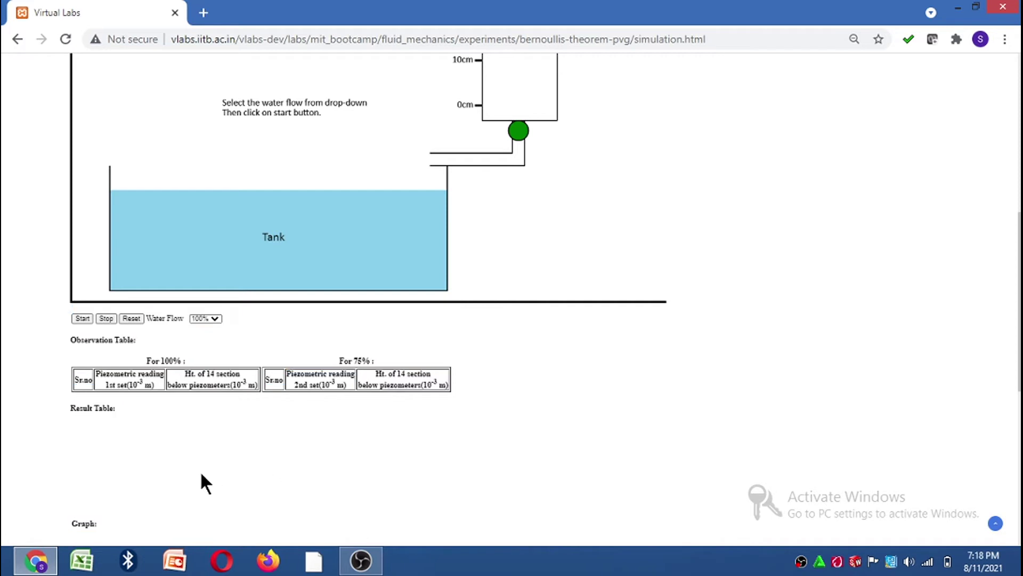
{"action": "triple_click", "coordinate": [581, 390]}
{"action": "left_click", "coordinate": [636, 359]}
{"action": "scroll", "coordinate": [666, 362], "scroll_direction": "down", "scroll_amount": 1}
{"action": "scroll", "coordinate": [666, 362], "scroll_direction": "up", "scroll_amount": 1}
{"action": "scroll", "coordinate": [666, 362], "scroll_direction": "up", "scroll_amount": 5}
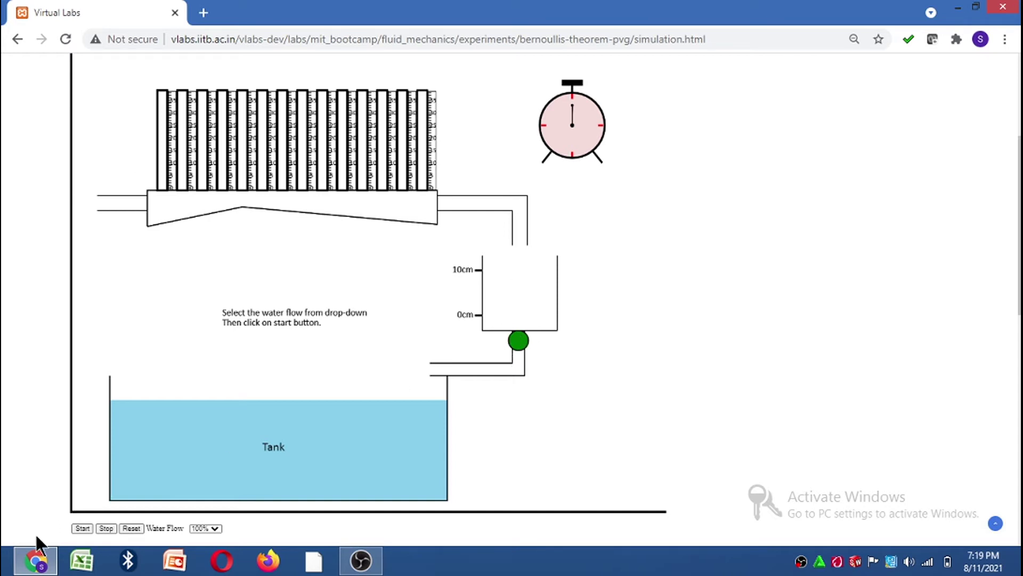
{"action": "left_click", "coordinate": [86, 528]}
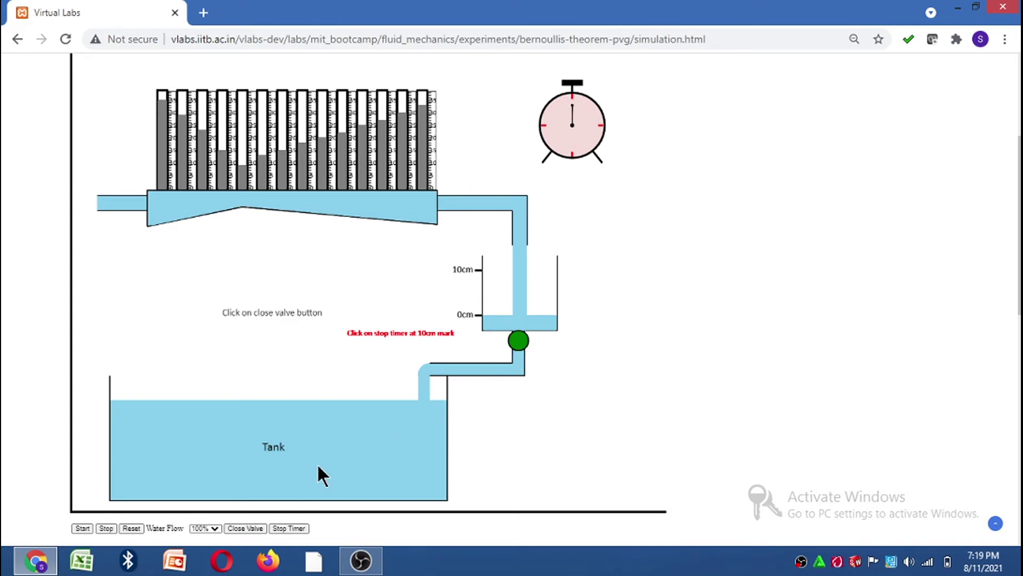
{"action": "left_click", "coordinate": [249, 531]}
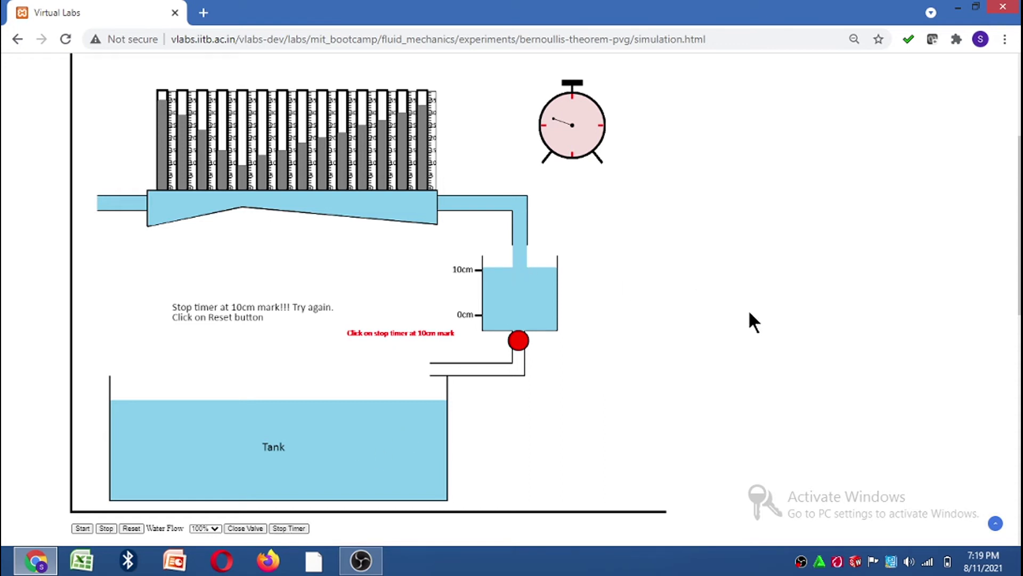
{"action": "left_click", "coordinate": [130, 527]}
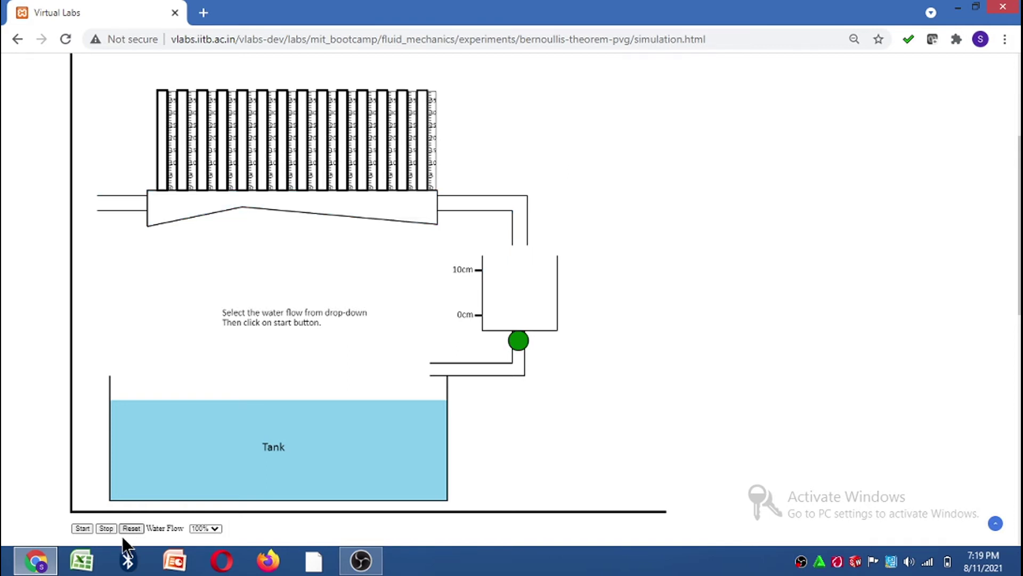
{"action": "left_click", "coordinate": [83, 528]}
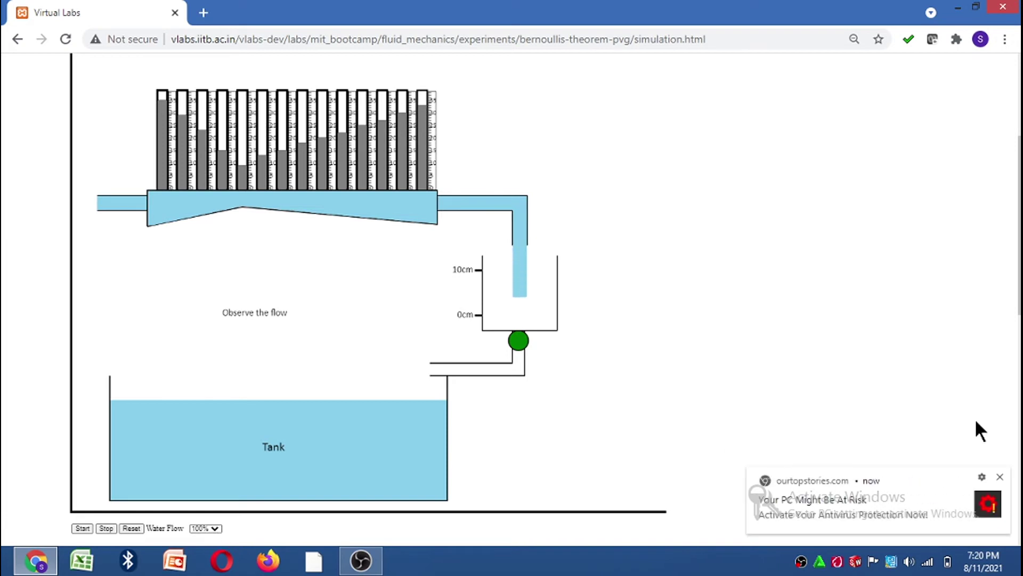
{"action": "left_click", "coordinate": [999, 477]}
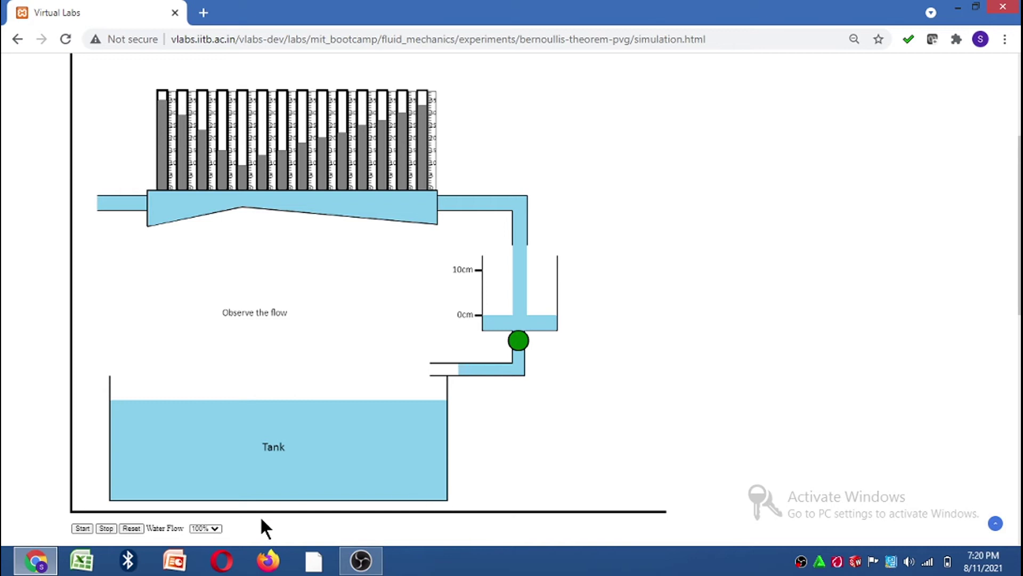
{"action": "left_click", "coordinate": [83, 528]}
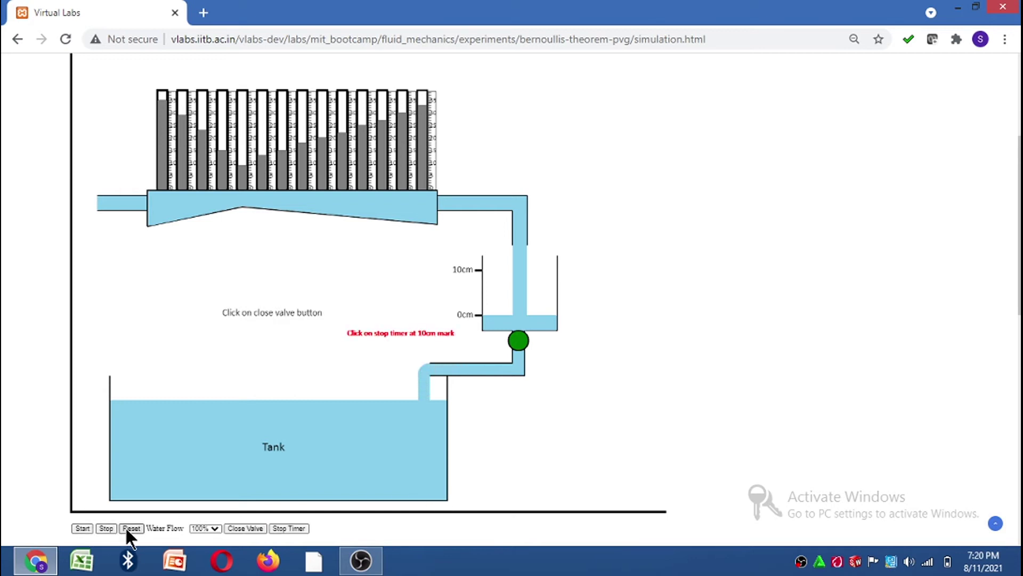
{"action": "left_click", "coordinate": [246, 529]}
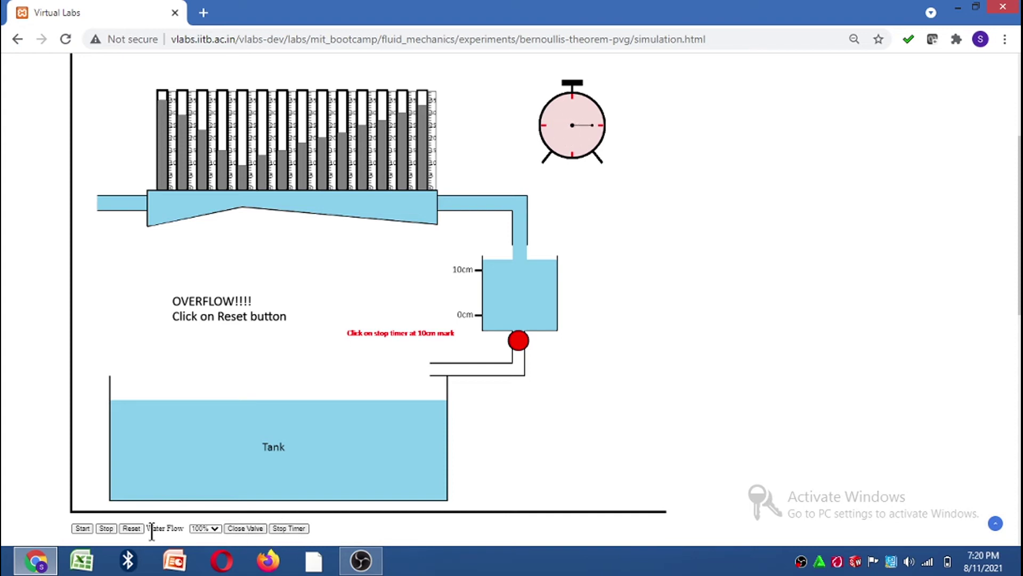
{"action": "left_click", "coordinate": [132, 528]}
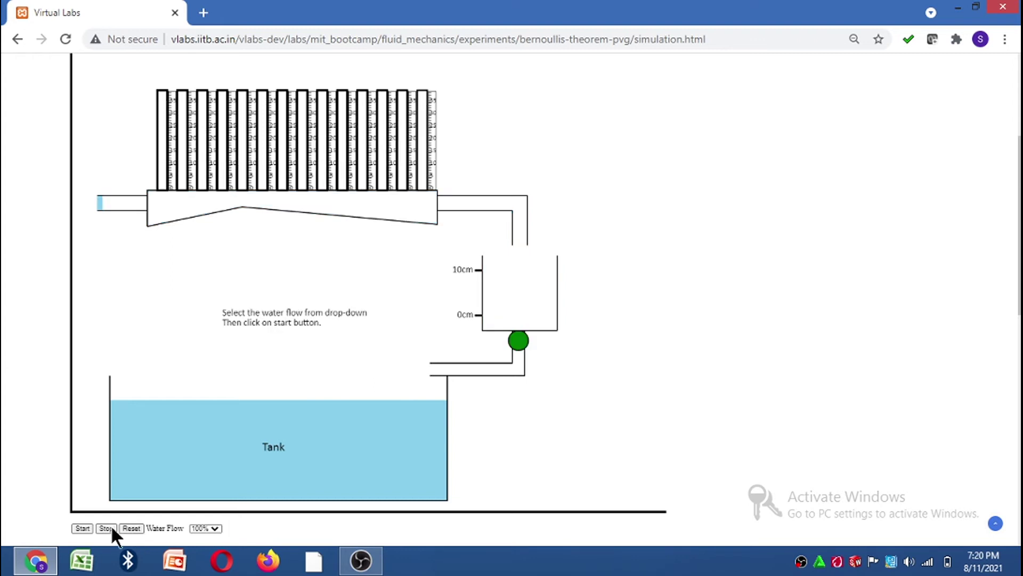
Step: Time the 100% flow fill to 10 cm, generate its observation table, and reset the rig
{"action": "left_click", "coordinate": [84, 527]}
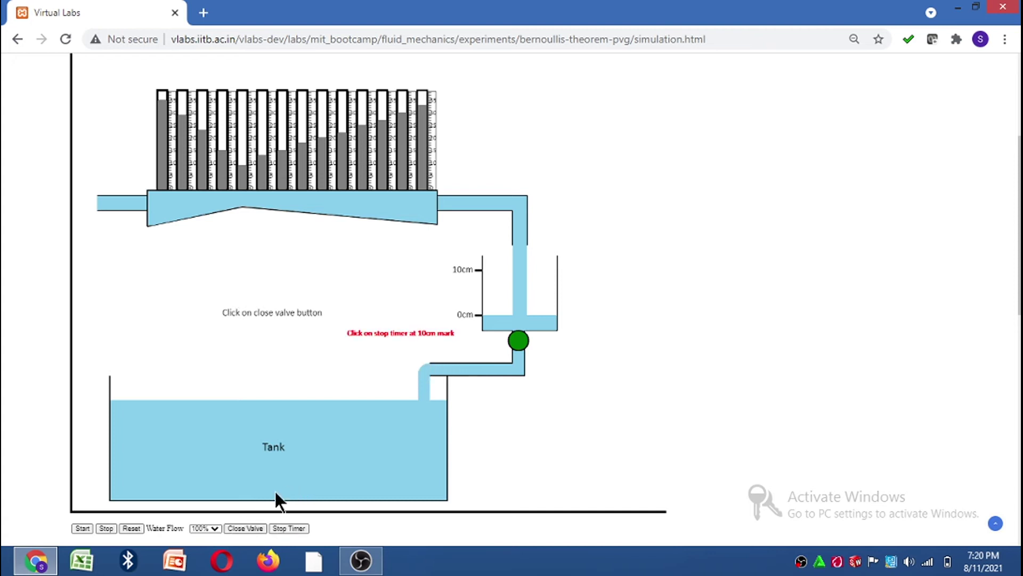
{"action": "left_click", "coordinate": [244, 528]}
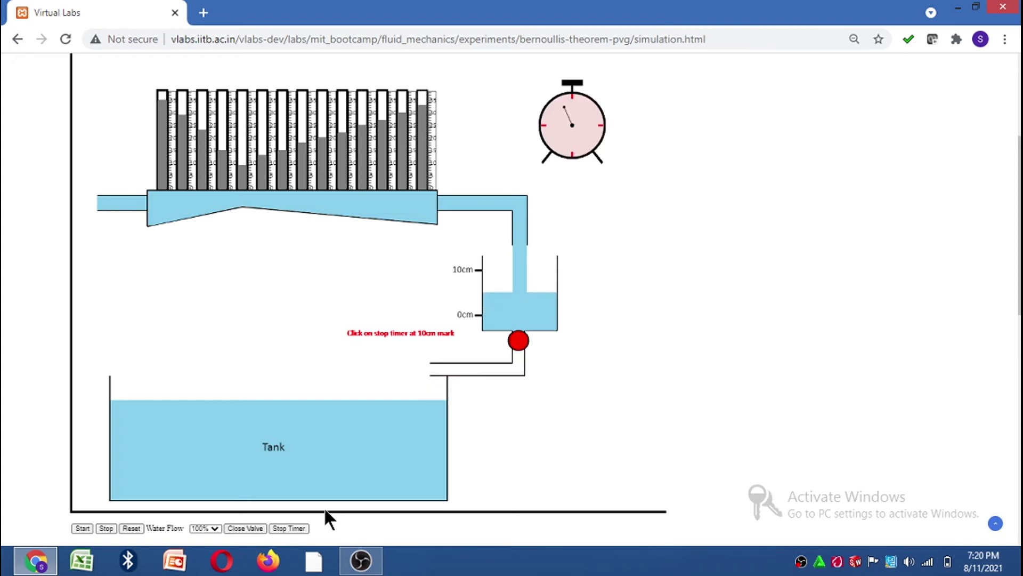
{"action": "left_click", "coordinate": [295, 528]}
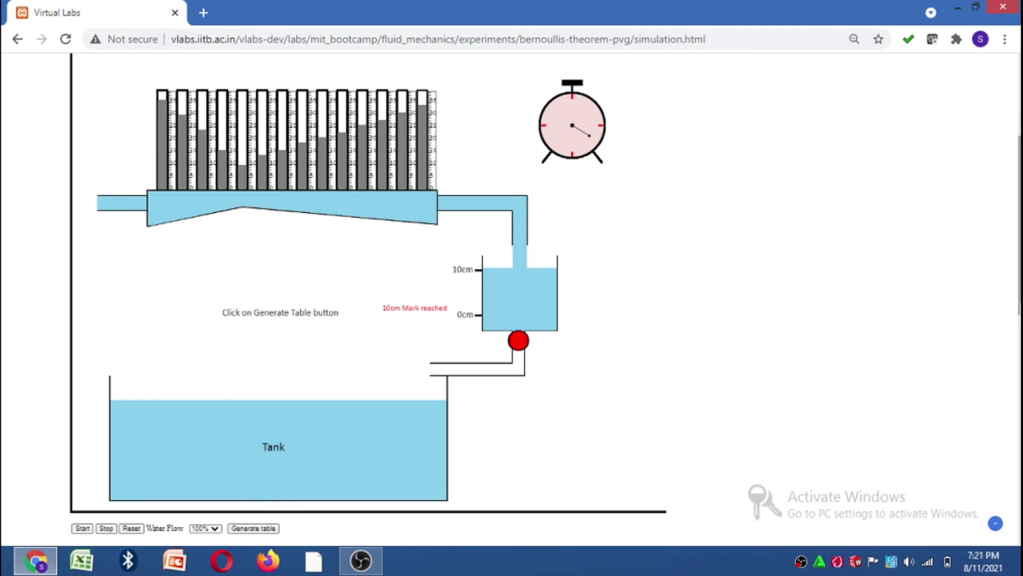
{"action": "scroll", "coordinate": [1019, 312], "scroll_direction": "down", "scroll_amount": 2}
{"action": "scroll", "coordinate": [1019, 312], "scroll_direction": "down", "scroll_amount": 1}
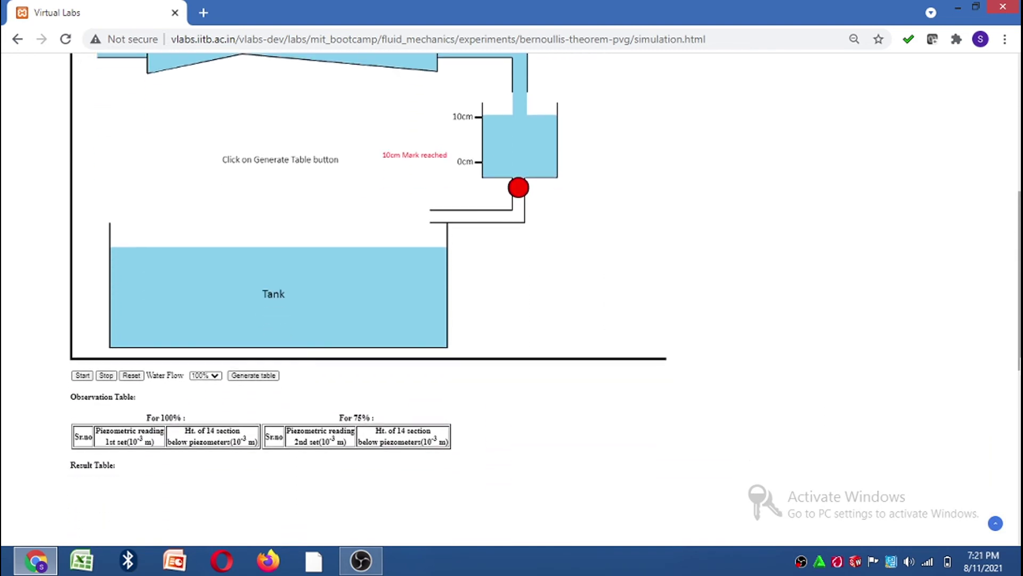
{"action": "left_click", "coordinate": [263, 376]}
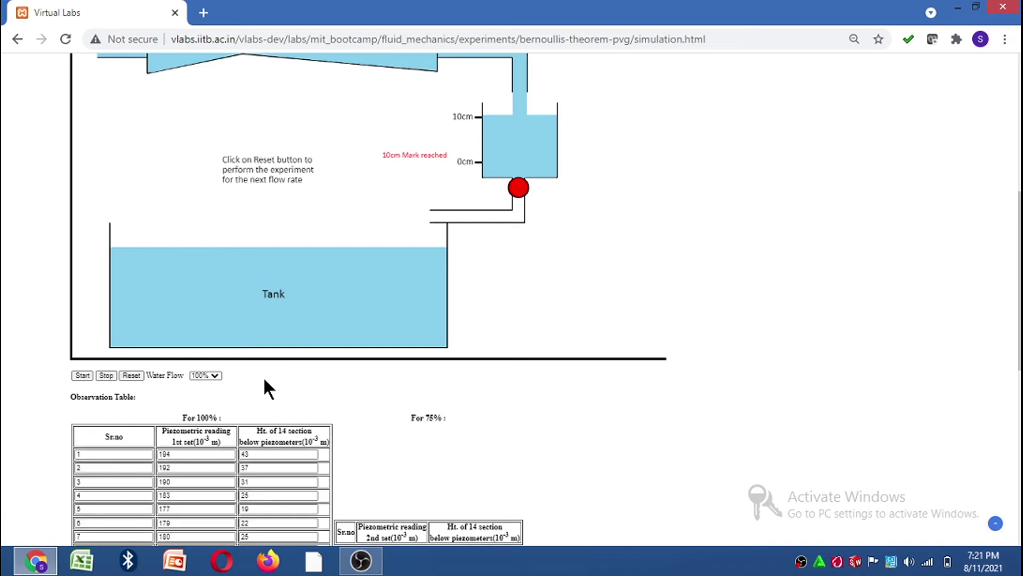
{"action": "left_click", "coordinate": [138, 378]}
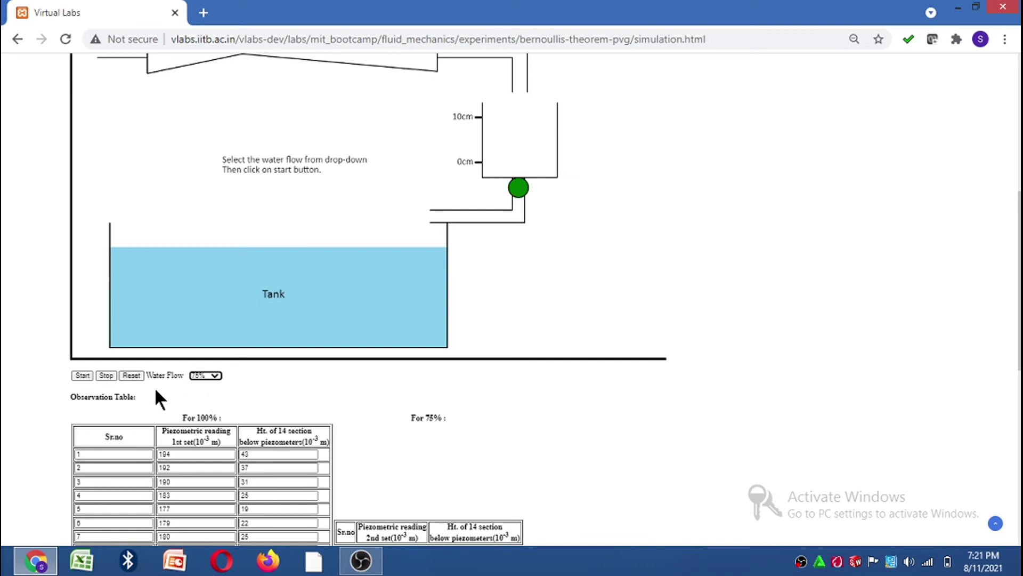
Step: Start water flow at 75% and let water drain from the measuring tank
{"action": "left_click", "coordinate": [83, 375]}
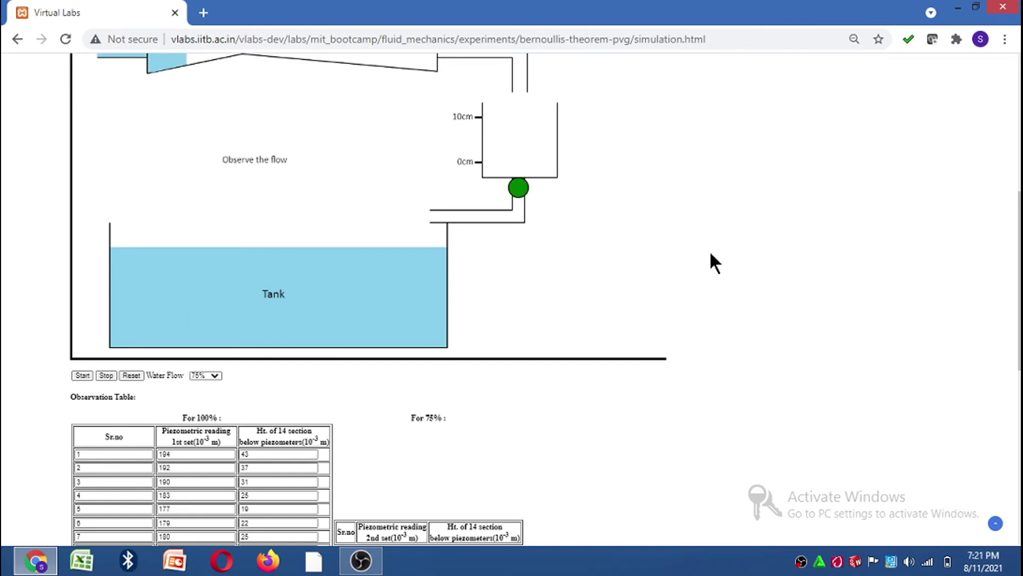
{"action": "scroll", "coordinate": [711, 260], "scroll_direction": "up", "scroll_amount": 1}
{"action": "scroll", "coordinate": [711, 255], "scroll_direction": "up", "scroll_amount": 3}
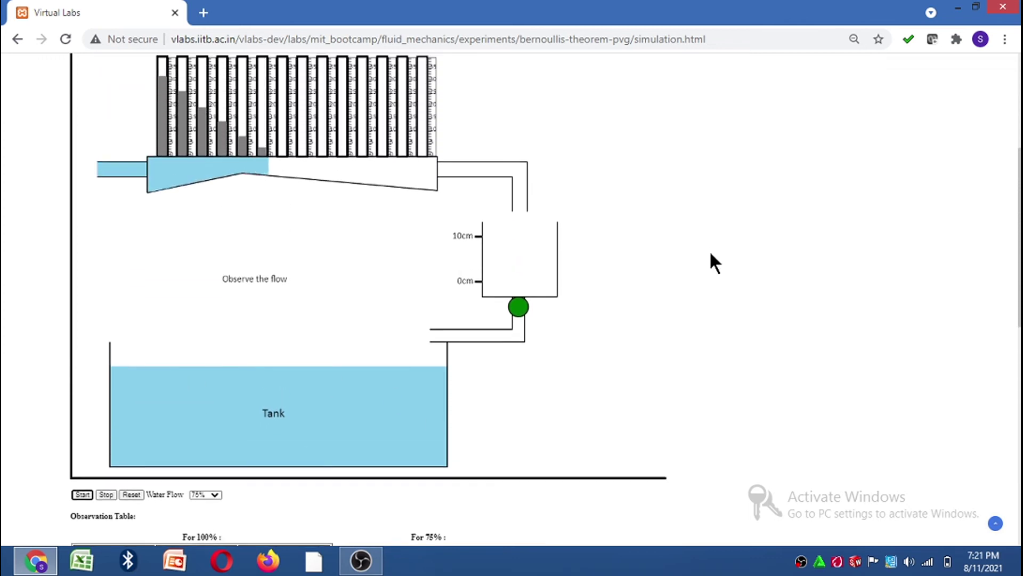
{"action": "scroll", "coordinate": [710, 259], "scroll_direction": "up", "scroll_amount": 2}
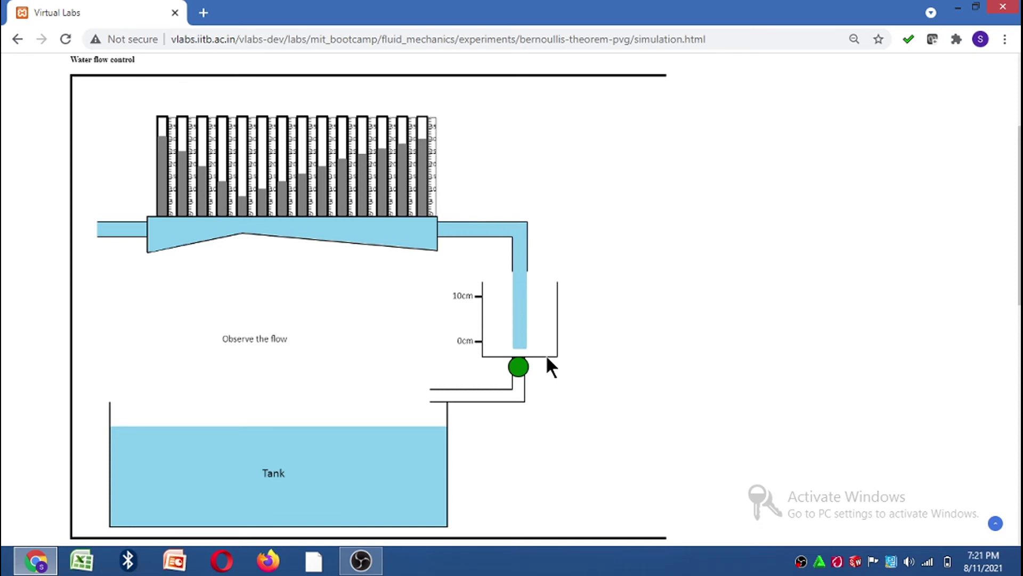
{"action": "left_click", "coordinate": [522, 375]}
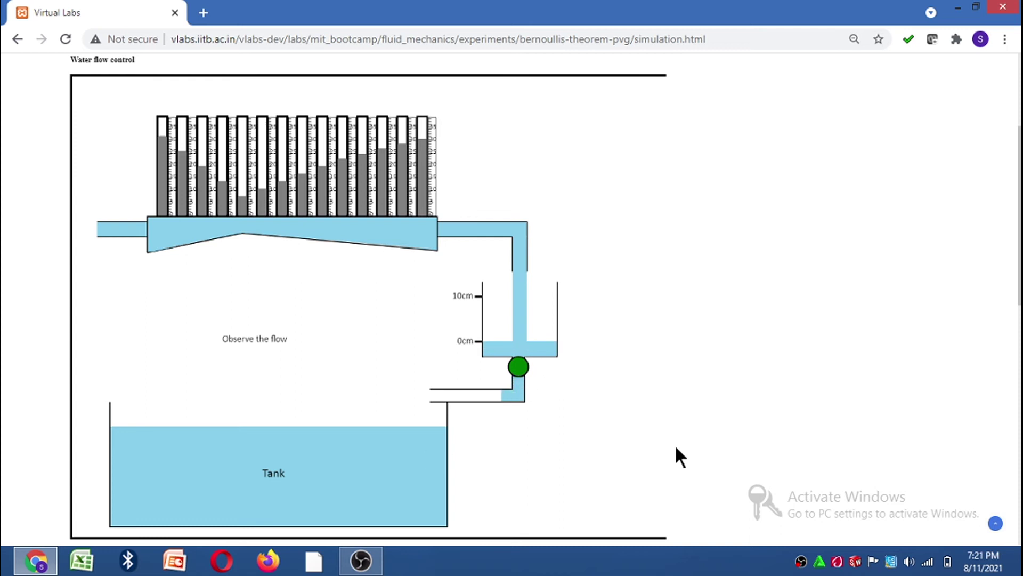
{"action": "scroll", "coordinate": [675, 444], "scroll_direction": "up", "scroll_amount": 1}
{"action": "scroll", "coordinate": [676, 447], "scroll_direction": "up", "scroll_amount": 1}
{"action": "scroll", "coordinate": [675, 448], "scroll_direction": "down", "scroll_amount": 1}
{"action": "scroll", "coordinate": [675, 448], "scroll_direction": "down", "scroll_amount": 1}
{"action": "scroll", "coordinate": [676, 447], "scroll_direction": "down", "scroll_amount": 2}
{"action": "scroll", "coordinate": [675, 457], "scroll_direction": "down", "scroll_amount": 1}
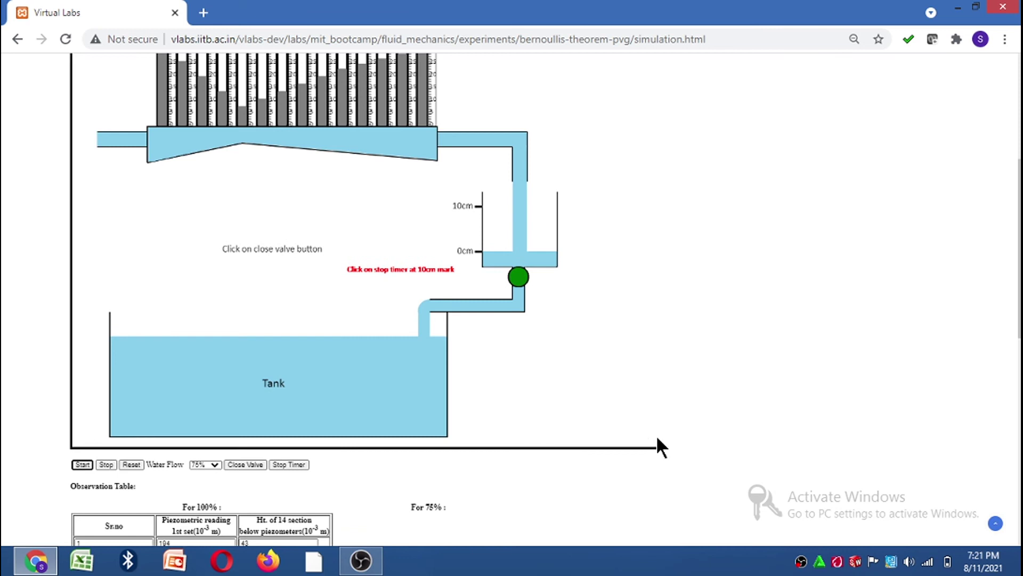
Step: Time the 75% tank fill to the 10 cm mark and generate its observation table
{"action": "left_click", "coordinate": [248, 467]}
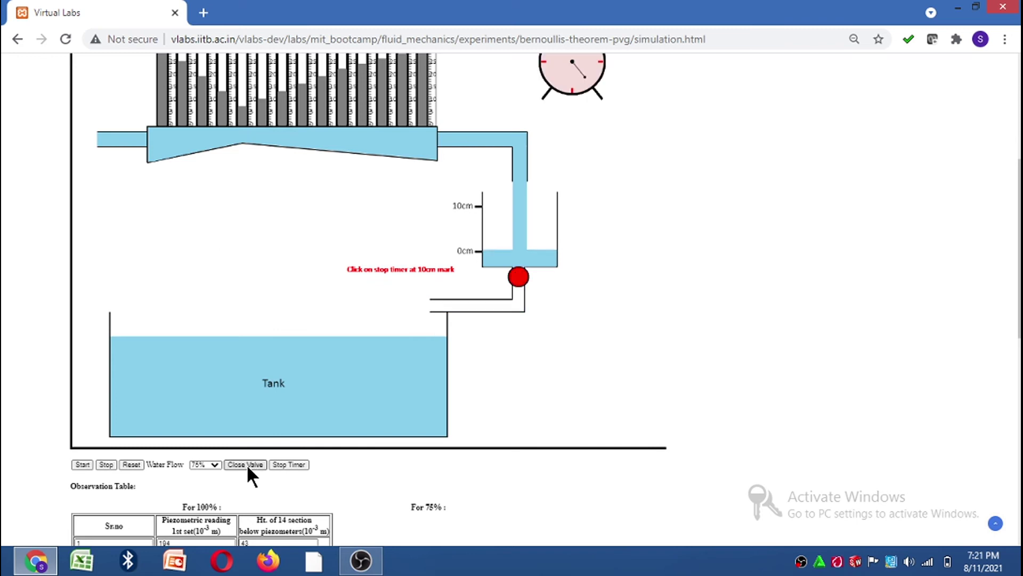
{"action": "left_click", "coordinate": [282, 464]}
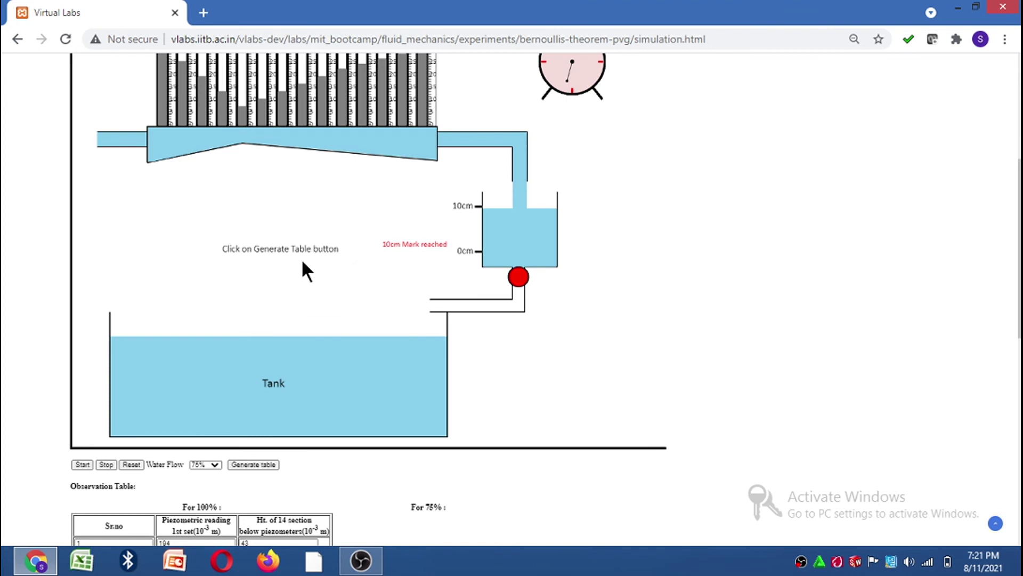
{"action": "left_click", "coordinate": [255, 464]}
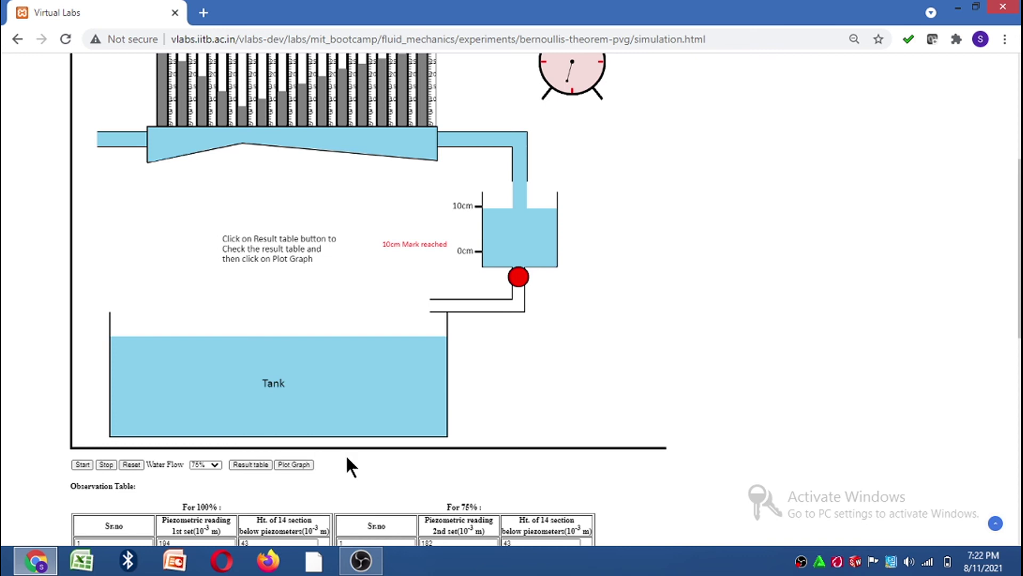
{"action": "scroll", "coordinate": [567, 436], "scroll_direction": "down", "scroll_amount": 1}
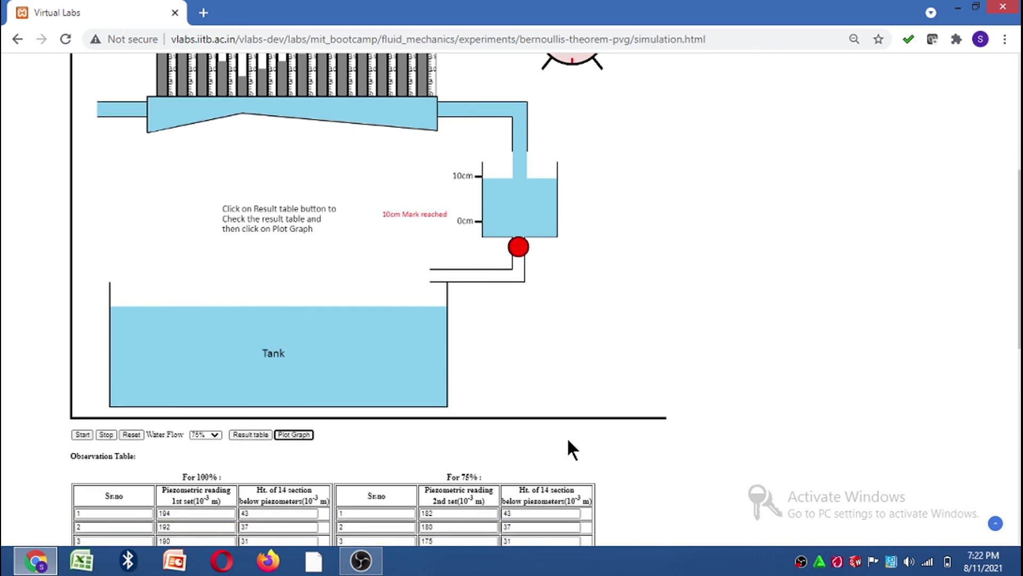
{"action": "scroll", "coordinate": [567, 436], "scroll_direction": "down", "scroll_amount": 1}
{"action": "scroll", "coordinate": [566, 436], "scroll_direction": "down", "scroll_amount": 1}
{"action": "scroll", "coordinate": [566, 437], "scroll_direction": "down", "scroll_amount": 3}
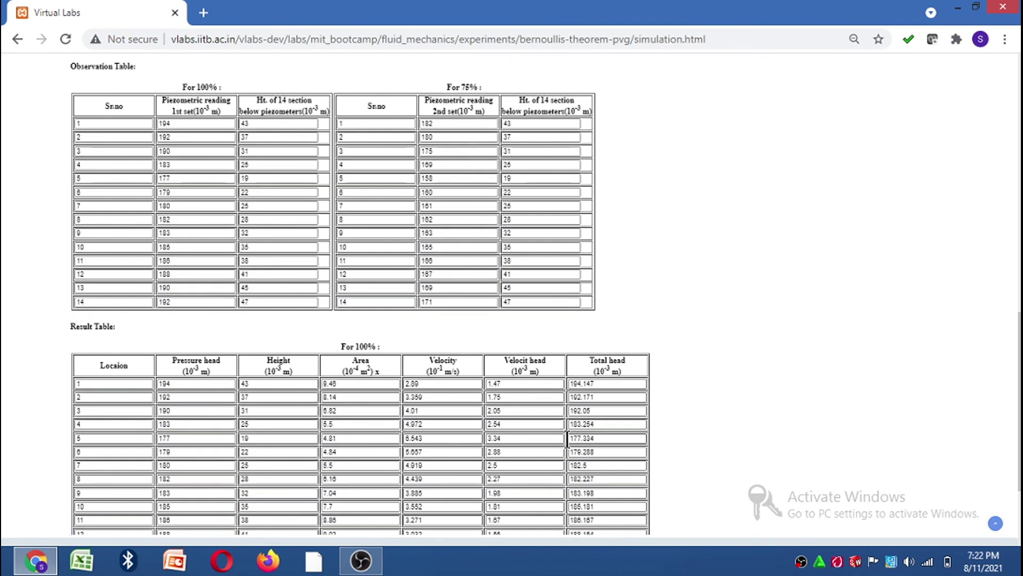
{"action": "scroll", "coordinate": [567, 437], "scroll_direction": "down", "scroll_amount": 1}
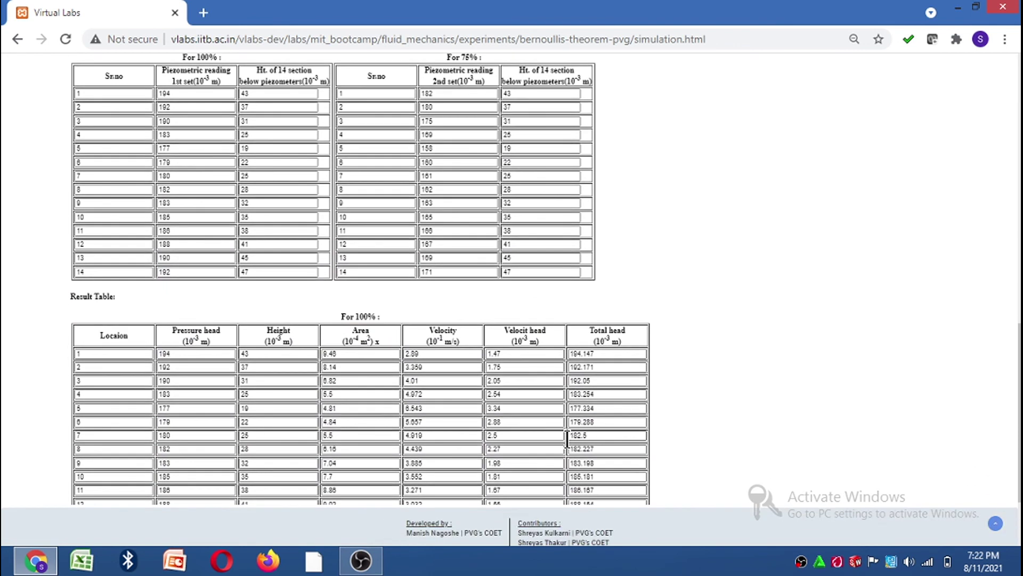
{"action": "scroll", "coordinate": [567, 436], "scroll_direction": "down", "scroll_amount": 1}
{"action": "scroll", "coordinate": [566, 437], "scroll_direction": "down", "scroll_amount": 1}
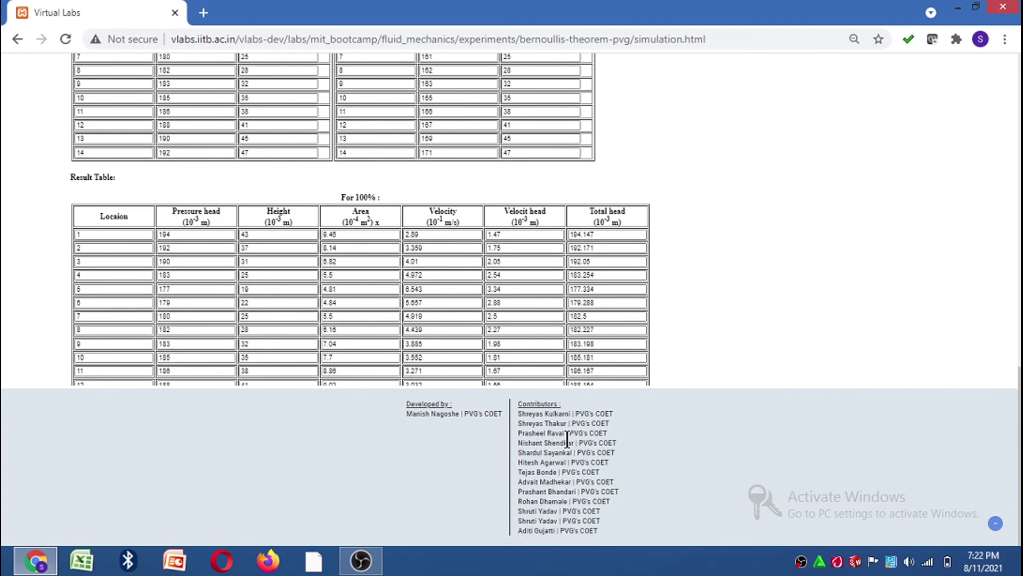
{"action": "scroll", "coordinate": [567, 439], "scroll_direction": "up", "scroll_amount": 1}
{"action": "scroll", "coordinate": [567, 439], "scroll_direction": "up", "scroll_amount": 1}
{"action": "scroll", "coordinate": [567, 436], "scroll_direction": "up", "scroll_amount": 2}
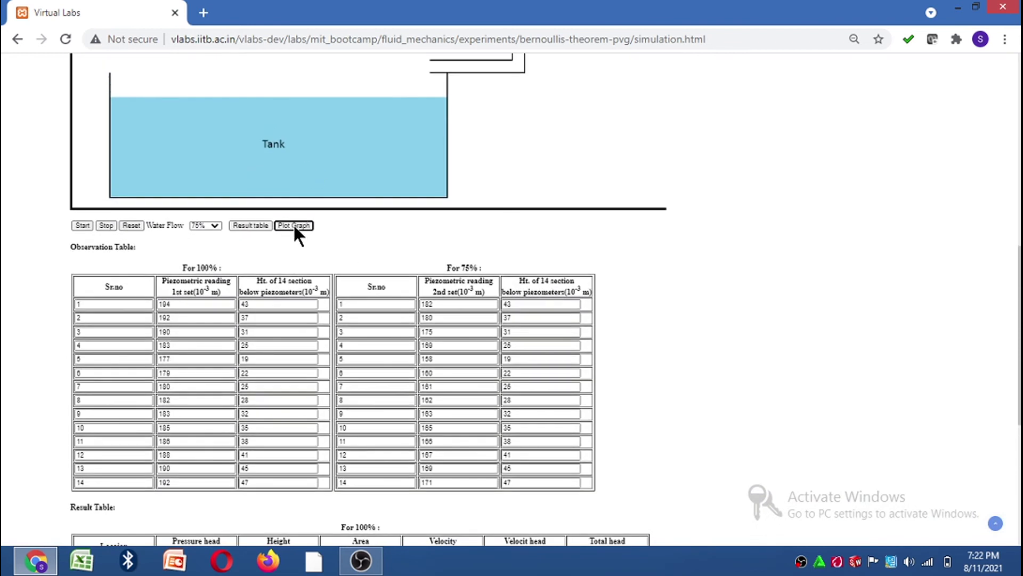
{"action": "scroll", "coordinate": [805, 286], "scroll_direction": "down", "scroll_amount": 1}
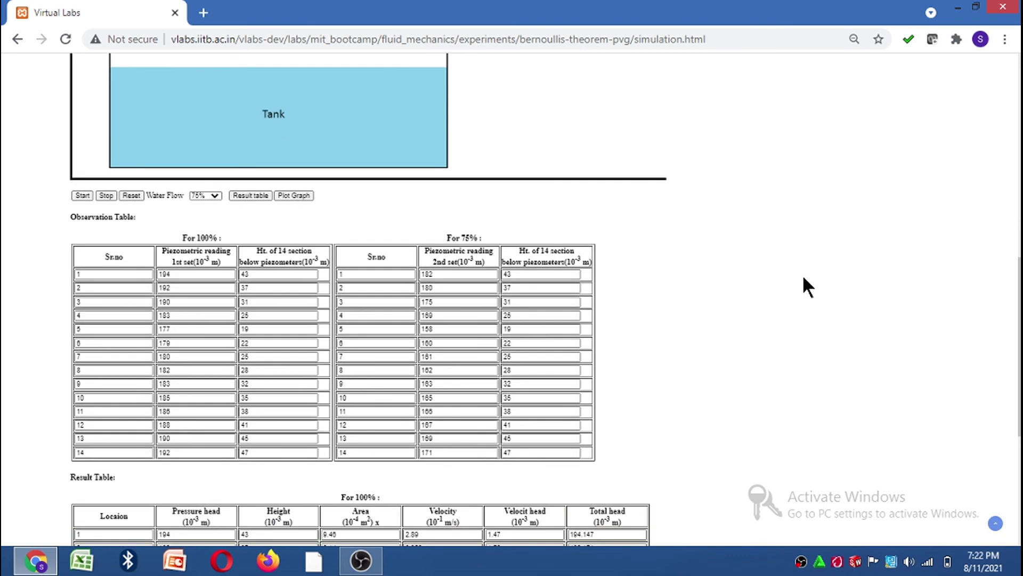
{"action": "scroll", "coordinate": [806, 286], "scroll_direction": "down", "scroll_amount": 4}
{"action": "scroll", "coordinate": [805, 287], "scroll_direction": "up", "scroll_amount": 1}
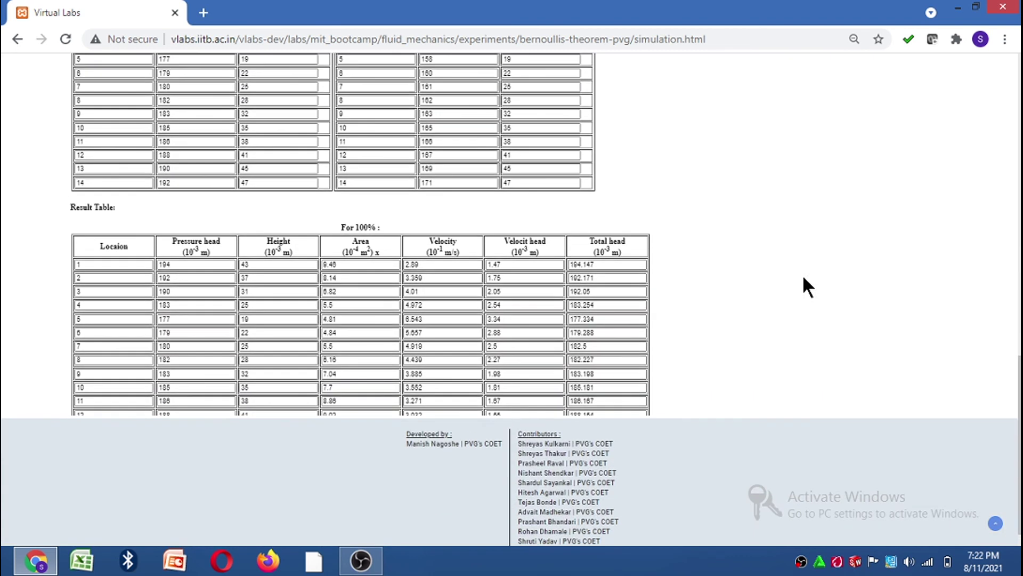
{"action": "scroll", "coordinate": [805, 286], "scroll_direction": "up", "scroll_amount": 1}
{"action": "scroll", "coordinate": [805, 287], "scroll_direction": "up", "scroll_amount": 2}
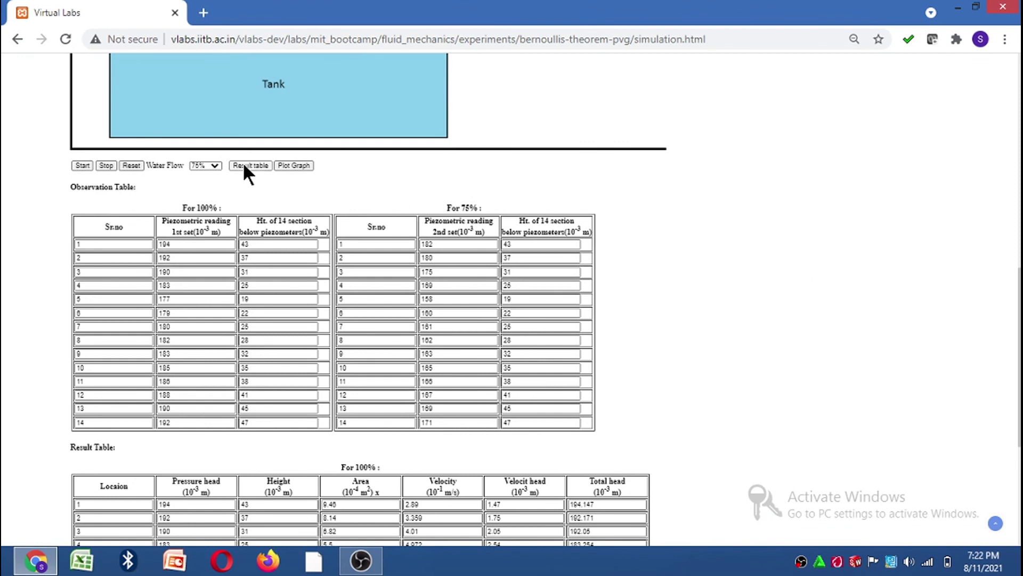
{"action": "left_click", "coordinate": [282, 166]}
{"action": "scroll", "coordinate": [705, 205], "scroll_direction": "down", "scroll_amount": 1}
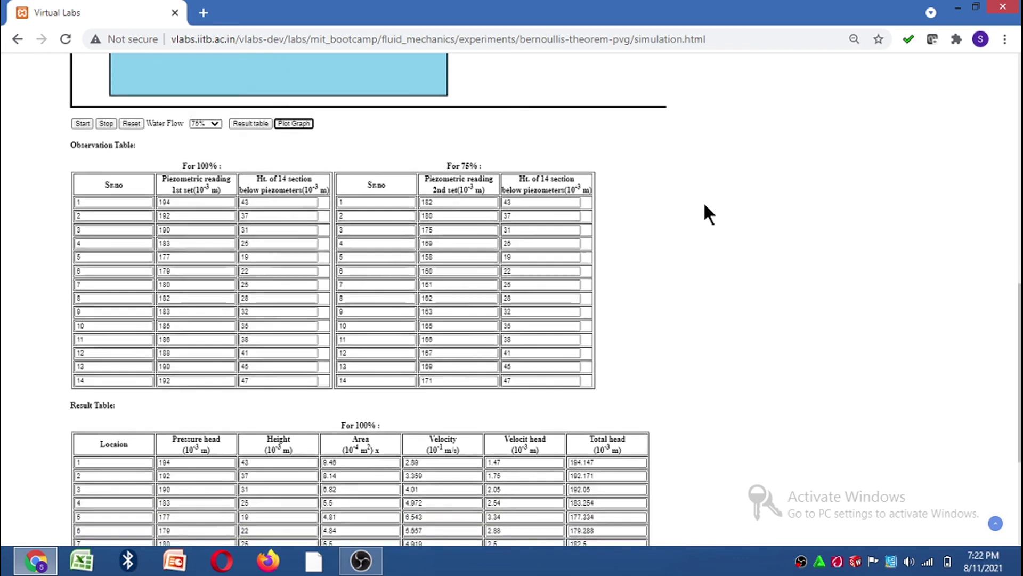
{"action": "scroll", "coordinate": [705, 205], "scroll_direction": "down", "scroll_amount": 1}
{"action": "scroll", "coordinate": [705, 205], "scroll_direction": "down", "scroll_amount": 2}
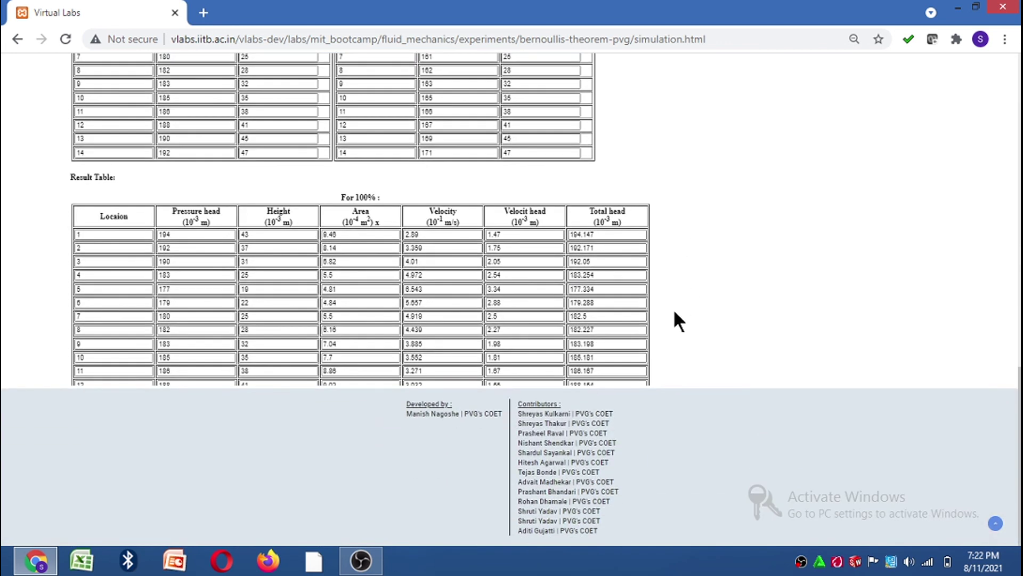
{"action": "scroll", "coordinate": [673, 312], "scroll_direction": "up", "scroll_amount": 1}
{"action": "scroll", "coordinate": [675, 312], "scroll_direction": "up", "scroll_amount": 1}
{"action": "scroll", "coordinate": [674, 312], "scroll_direction": "up", "scroll_amount": 1}
{"action": "scroll", "coordinate": [674, 320], "scroll_direction": "up", "scroll_amount": 1}
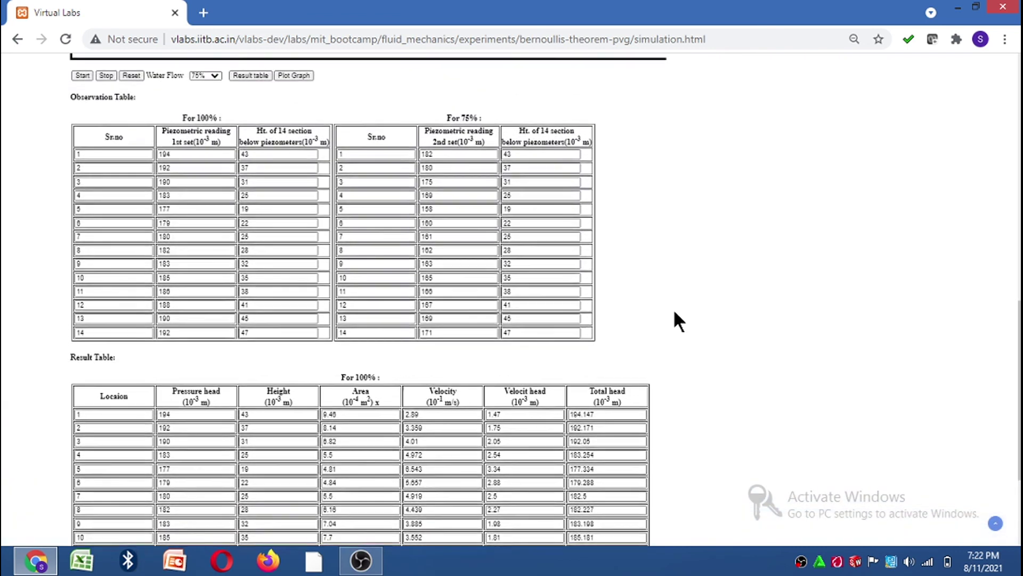
{"action": "scroll", "coordinate": [674, 320], "scroll_direction": "up", "scroll_amount": 2}
{"action": "scroll", "coordinate": [674, 320], "scroll_direction": "up", "scroll_amount": 1}
{"action": "scroll", "coordinate": [674, 320], "scroll_direction": "up", "scroll_amount": 1}
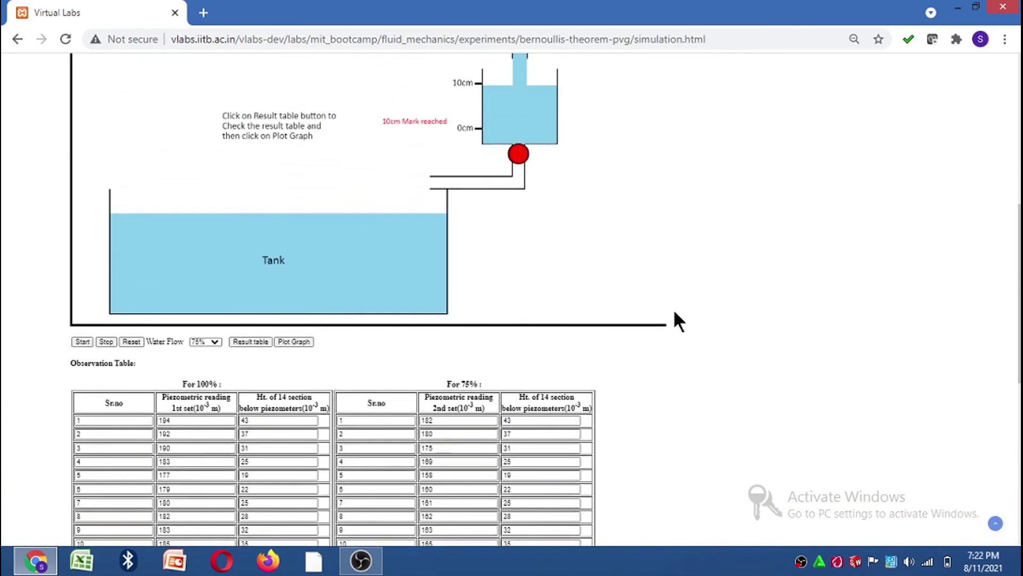
{"action": "scroll", "coordinate": [674, 320], "scroll_direction": "up", "scroll_amount": 1}
{"action": "scroll", "coordinate": [674, 320], "scroll_direction": "up", "scroll_amount": 1}
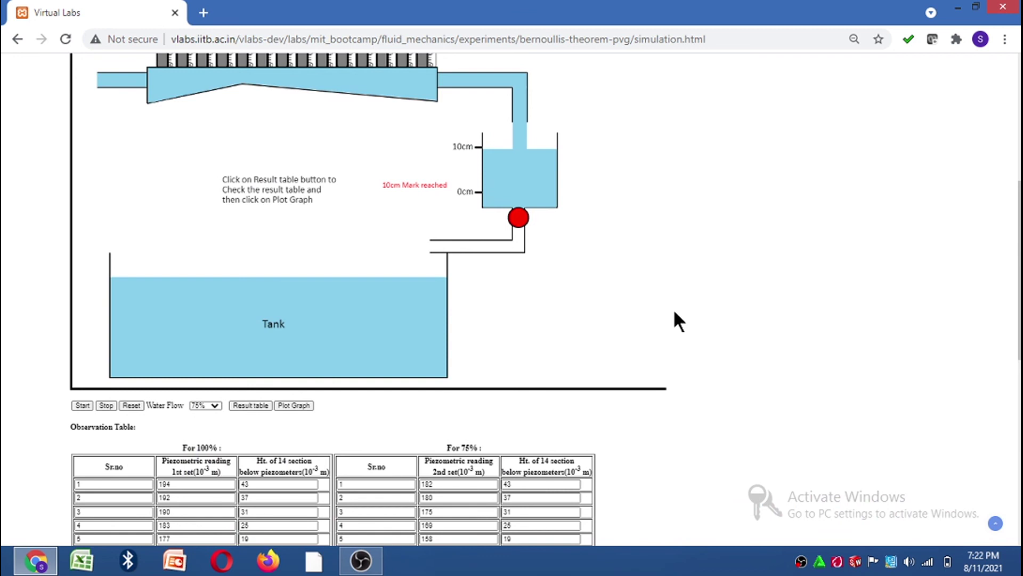
{"action": "scroll", "coordinate": [674, 320], "scroll_direction": "down", "scroll_amount": 2}
{"action": "scroll", "coordinate": [674, 320], "scroll_direction": "down", "scroll_amount": 6}
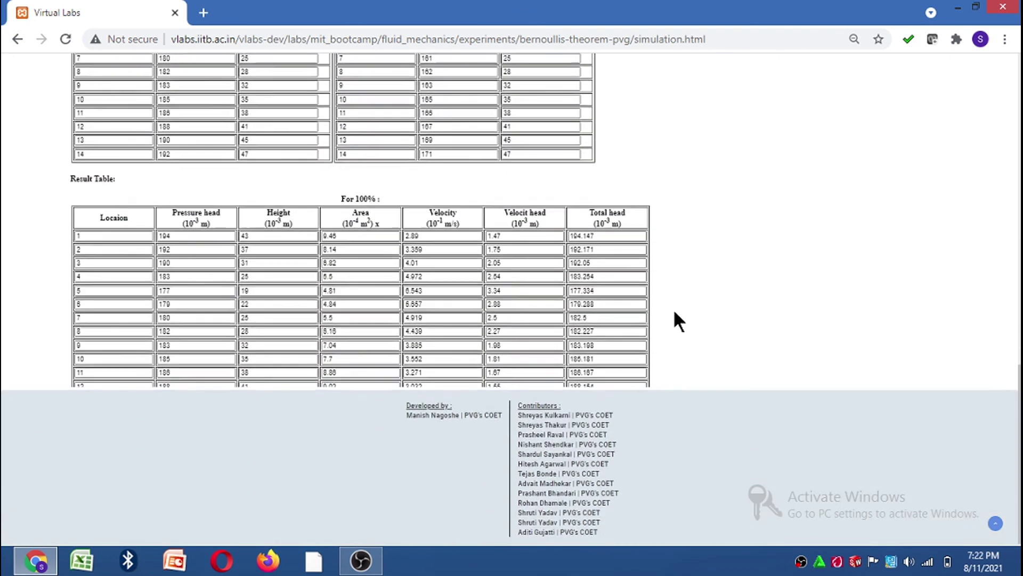
{"action": "scroll", "coordinate": [674, 320], "scroll_direction": "up", "scroll_amount": 1}
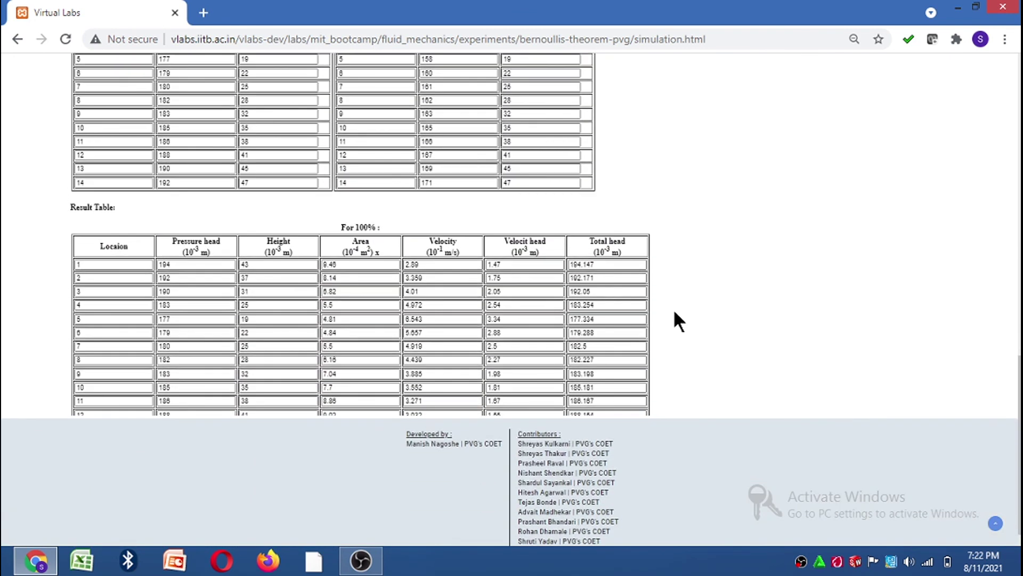
{"action": "scroll", "coordinate": [674, 313], "scroll_direction": "up", "scroll_amount": 1}
{"action": "scroll", "coordinate": [674, 314], "scroll_direction": "up", "scroll_amount": 2}
{"action": "scroll", "coordinate": [674, 313], "scroll_direction": "up", "scroll_amount": 2}
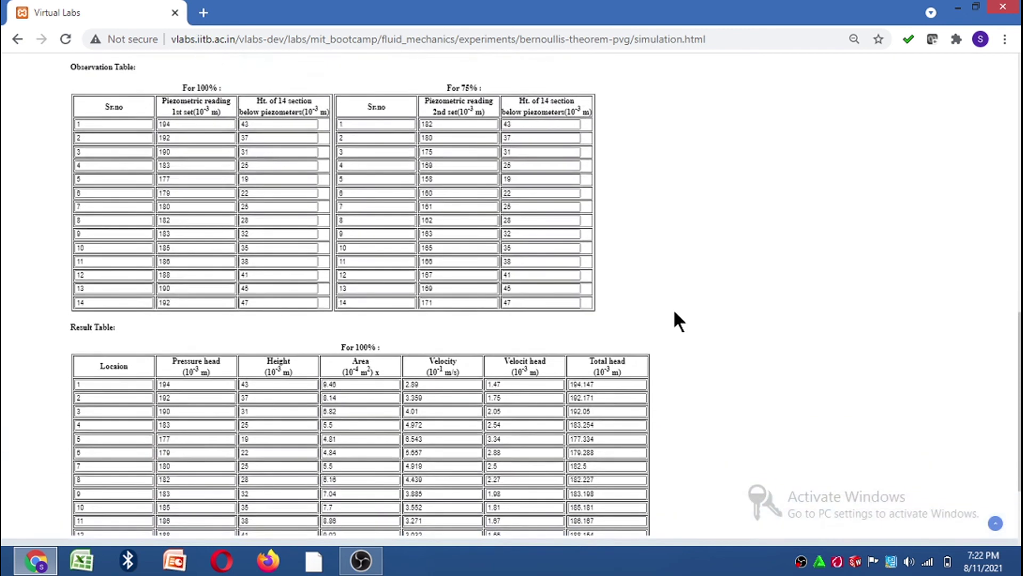
{"action": "scroll", "coordinate": [674, 314], "scroll_direction": "up", "scroll_amount": 2}
{"action": "scroll", "coordinate": [674, 312], "scroll_direction": "up", "scroll_amount": 3}
{"action": "scroll", "coordinate": [674, 312], "scroll_direction": "up", "scroll_amount": 2}
{"action": "scroll", "coordinate": [674, 312], "scroll_direction": "up", "scroll_amount": 3}
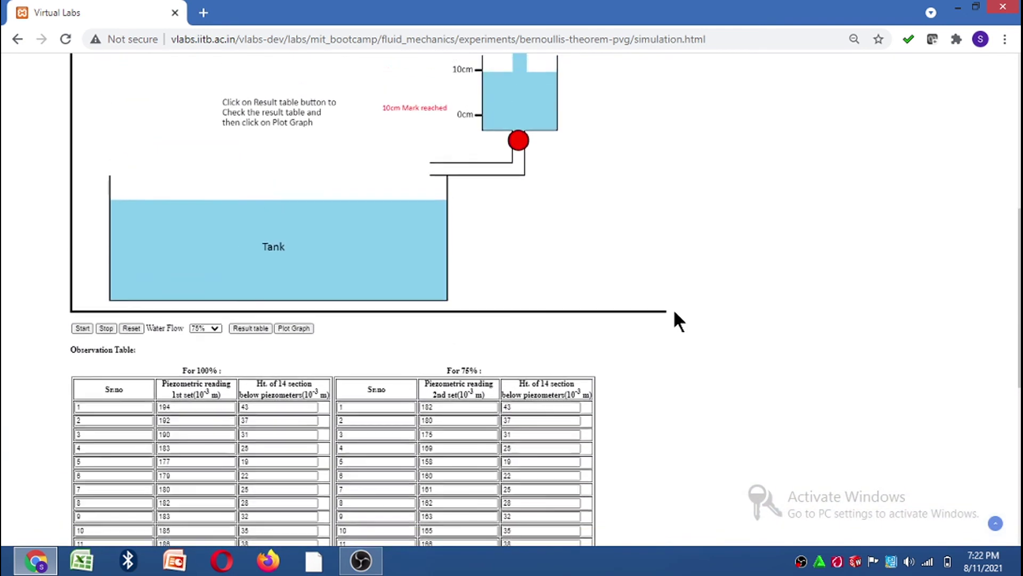
{"action": "scroll", "coordinate": [674, 311], "scroll_direction": "up", "scroll_amount": 2}
{"action": "scroll", "coordinate": [673, 319], "scroll_direction": "up", "scroll_amount": 2}
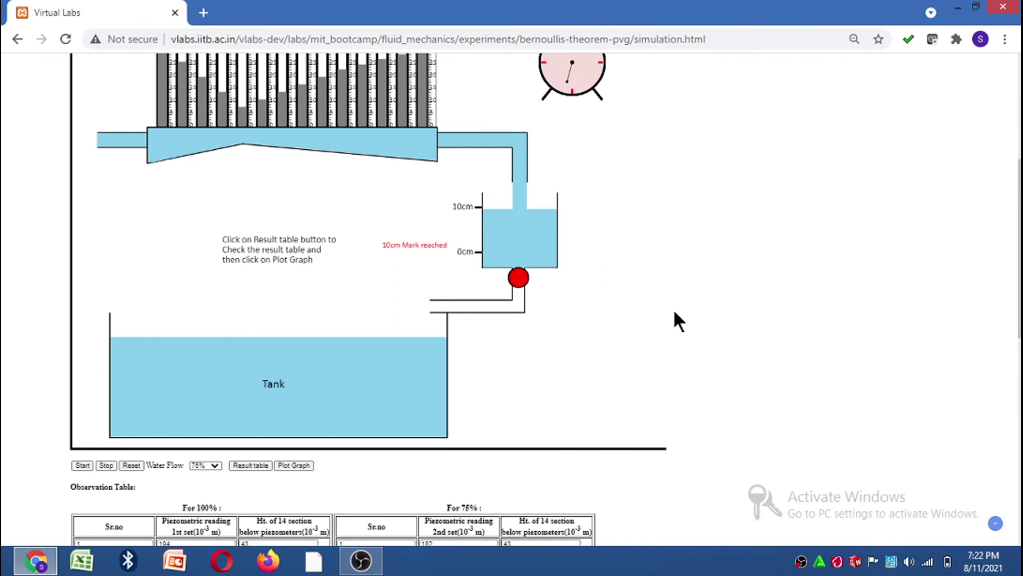
{"action": "scroll", "coordinate": [674, 320], "scroll_direction": "down", "scroll_amount": 1}
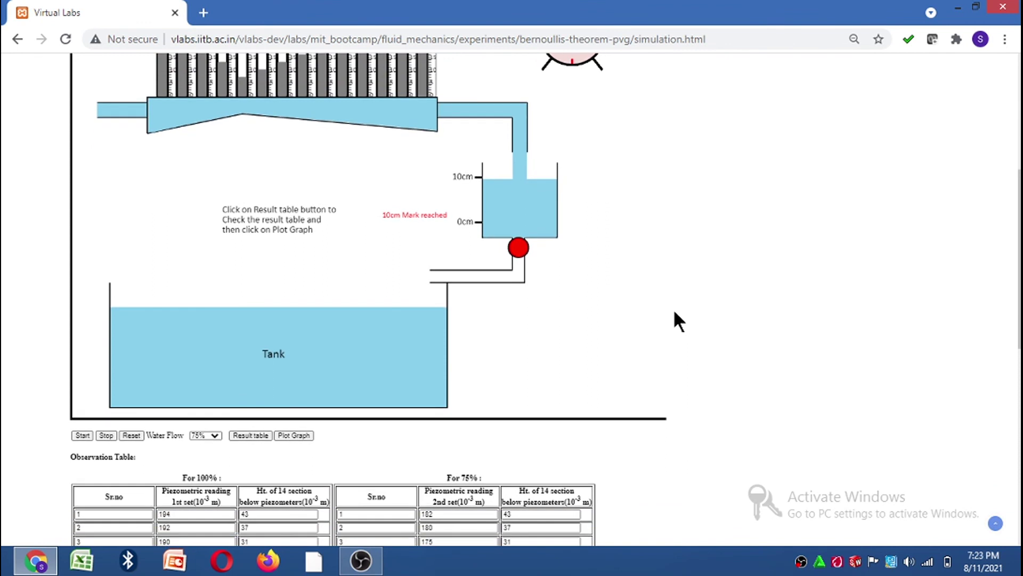